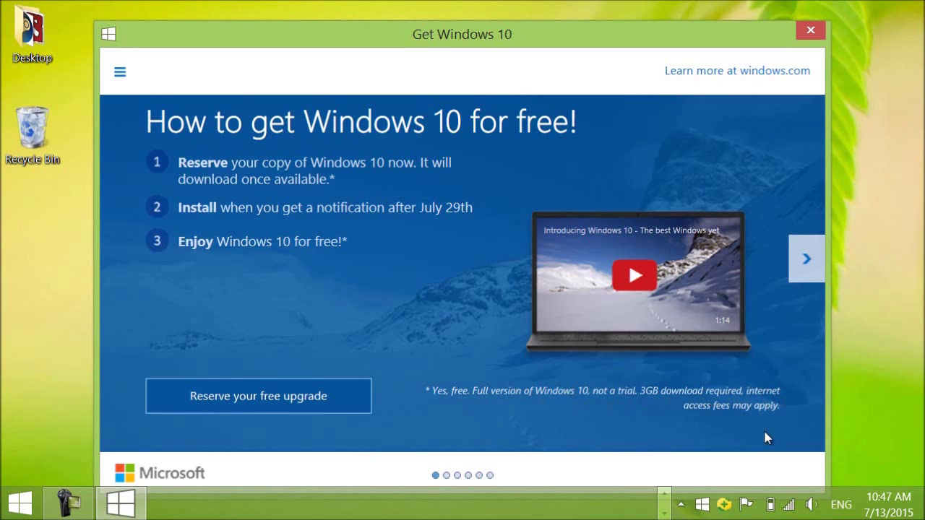
- Reserve the free Windows 10 upgrade and close the Get Windows 10 window
{"action": "left_click", "coordinate": [253, 409]}
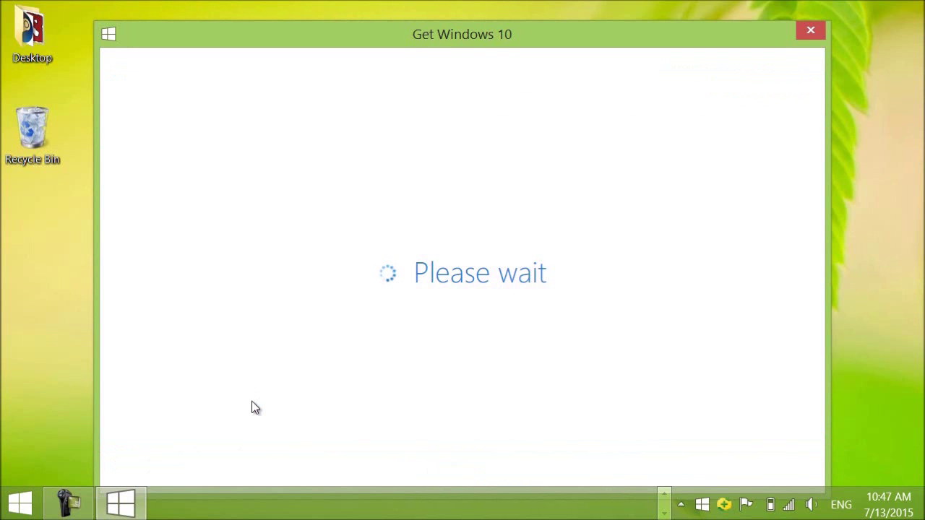
{"action": "key", "text": "alt+F4"}
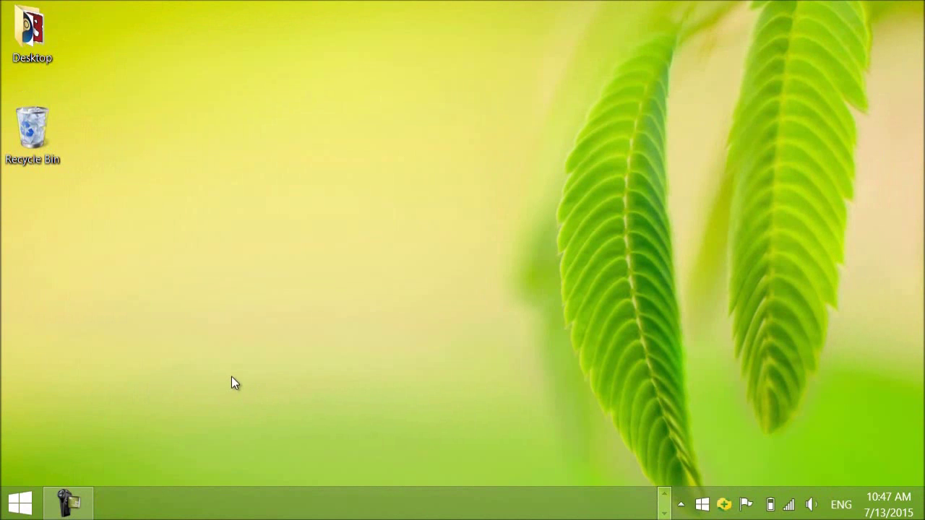
- Reopen Get Windows 10 and view its introduction slides one by one through to the final reservation slide
{"action": "left_click", "coordinate": [702, 505]}
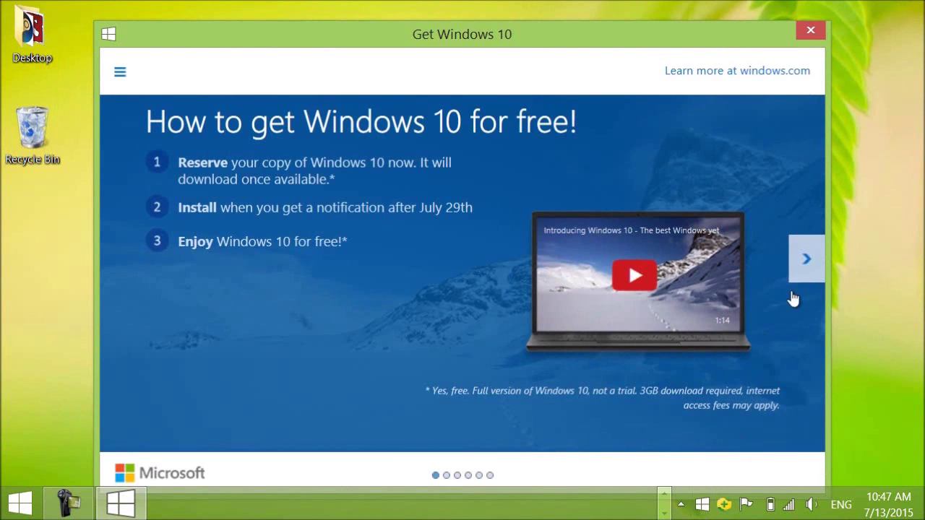
{"action": "left_click", "coordinate": [808, 262]}
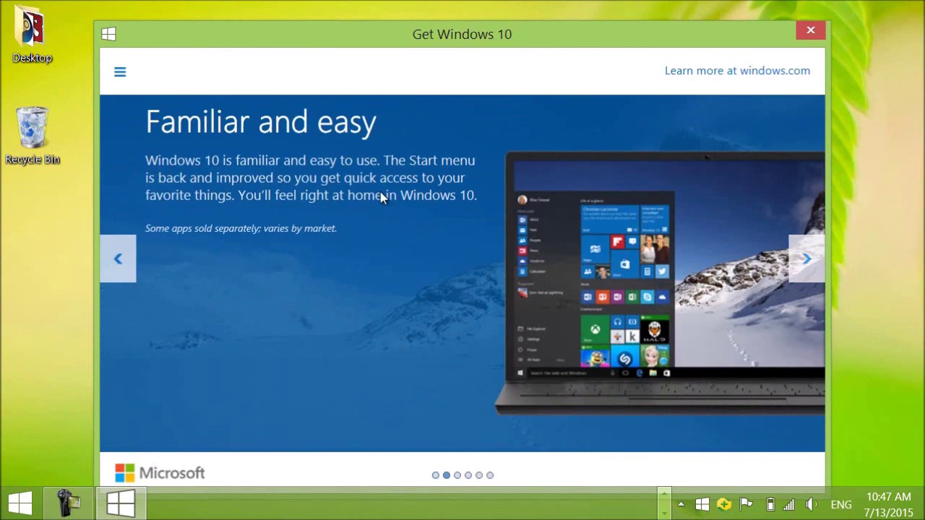
{"action": "left_click", "coordinate": [808, 261]}
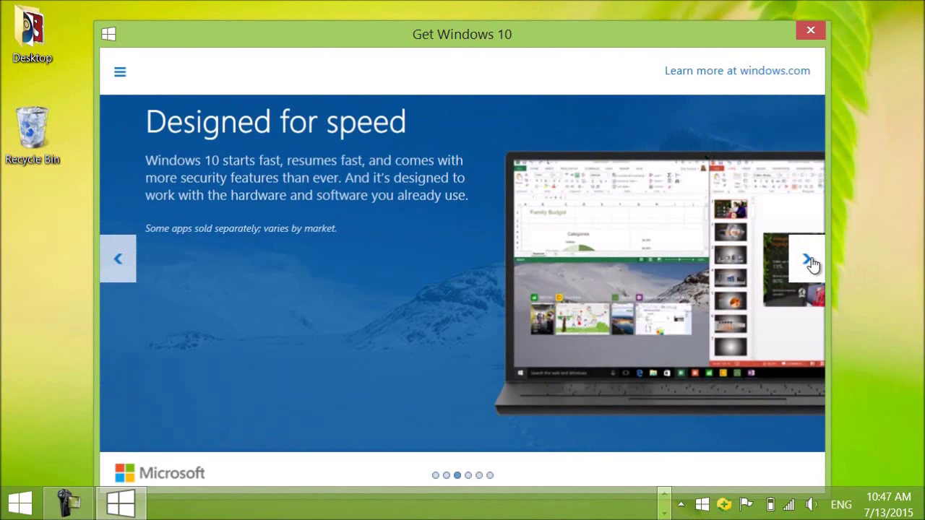
{"action": "left_click", "coordinate": [809, 262]}
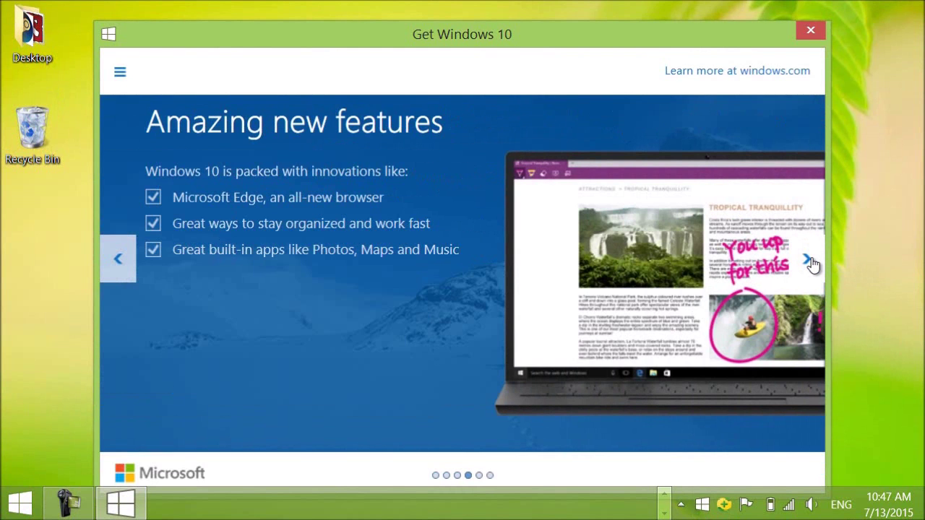
{"action": "left_click", "coordinate": [810, 262]}
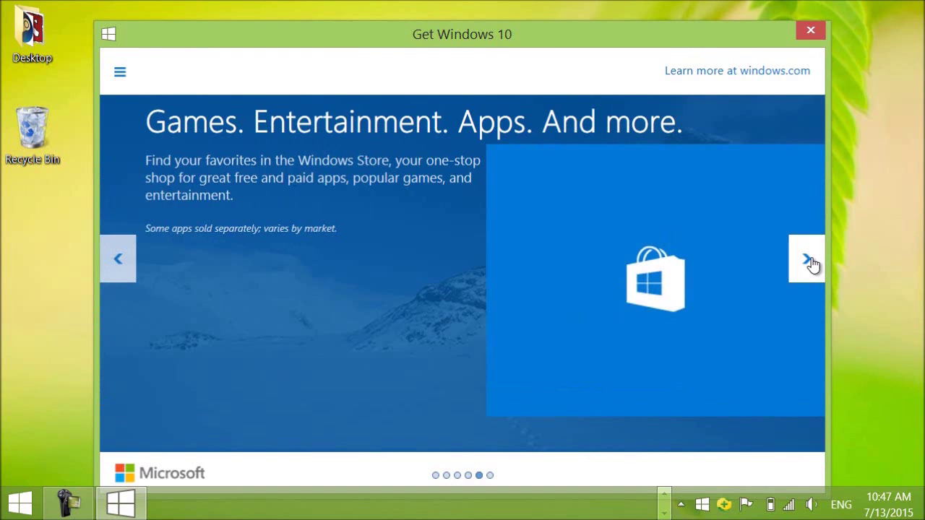
{"action": "left_click", "coordinate": [810, 262]}
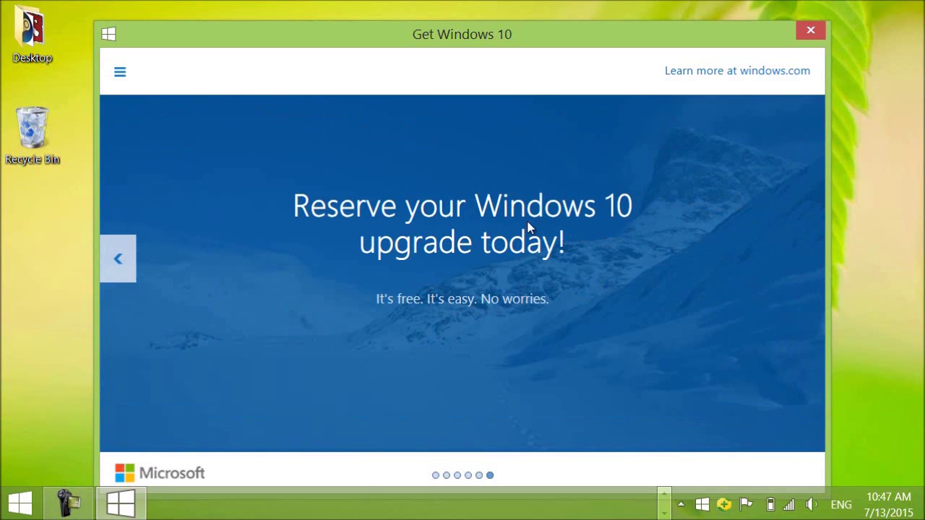
- Go back through the slides to the page on getting Windows 10 for free and close the window
{"action": "left_click", "coordinate": [118, 265]}
{"action": "left_click", "coordinate": [120, 266]}
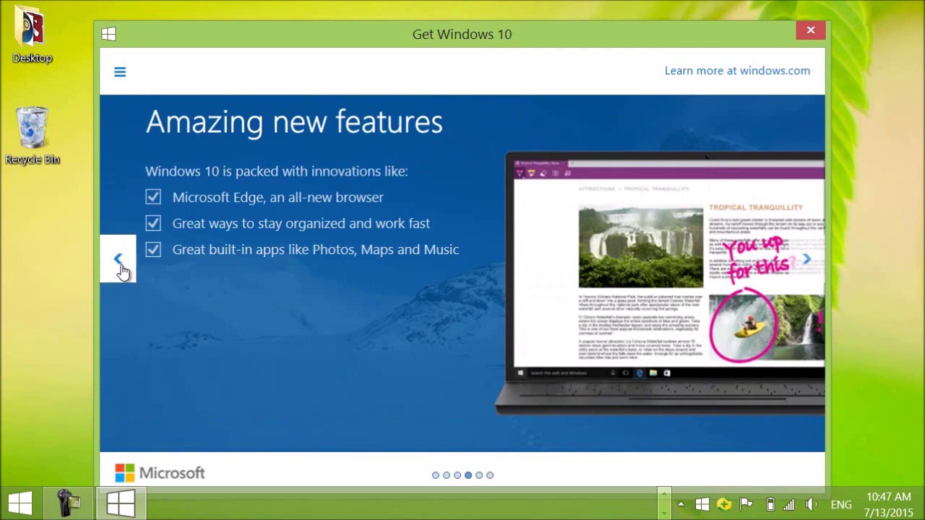
{"action": "left_click", "coordinate": [120, 266]}
{"action": "left_click", "coordinate": [120, 266]}
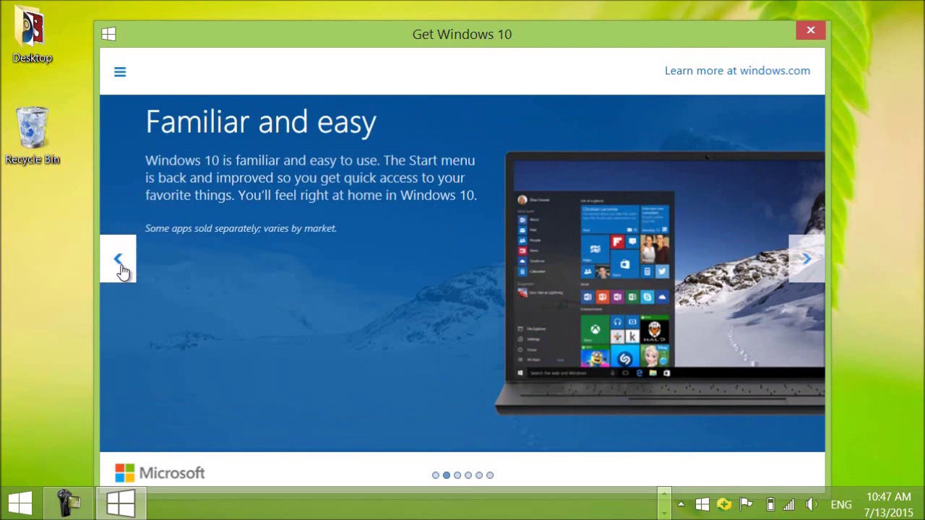
{"action": "left_click", "coordinate": [120, 266]}
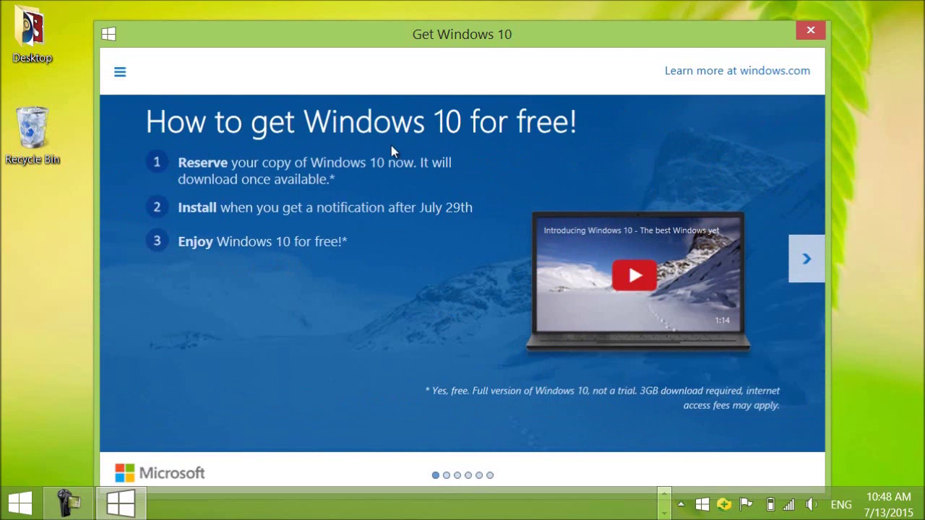
{"action": "left_click", "coordinate": [812, 32]}
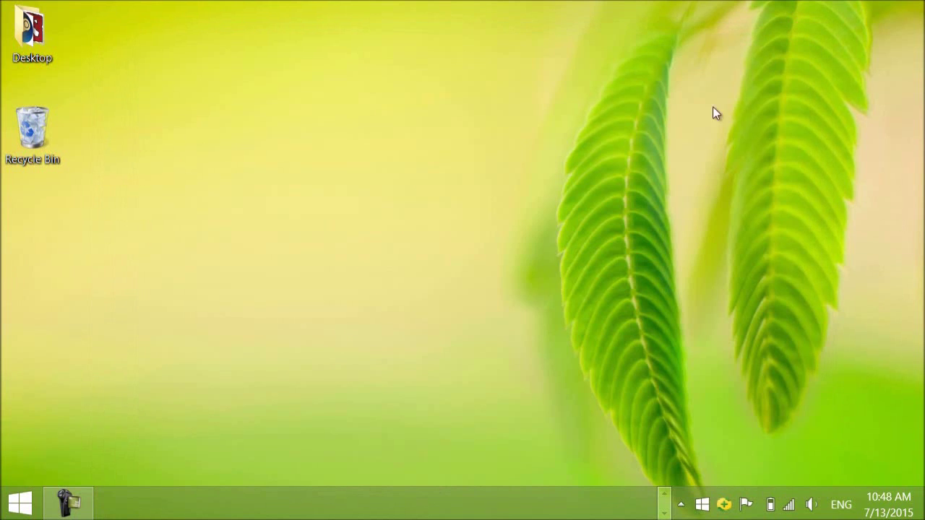
{"action": "left_click", "coordinate": [67, 508]}
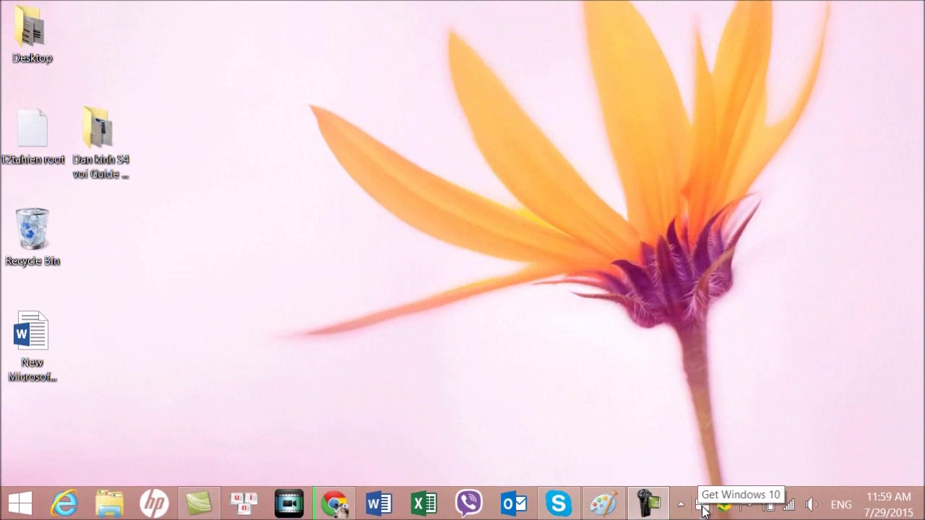
- Open Get Windows 10 to check the upgrade status and view the feature slides through to the games and apps slide
{"action": "left_click", "coordinate": [702, 506]}
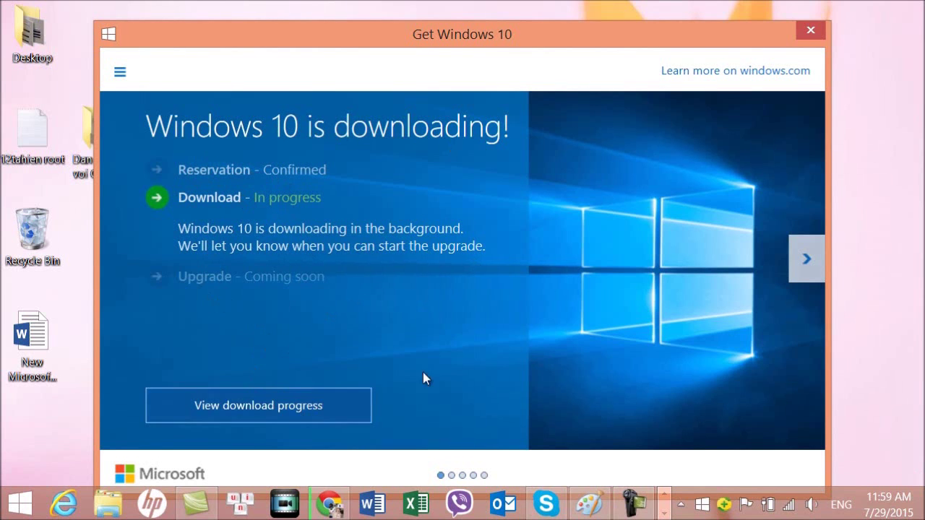
{"action": "left_click", "coordinate": [803, 274]}
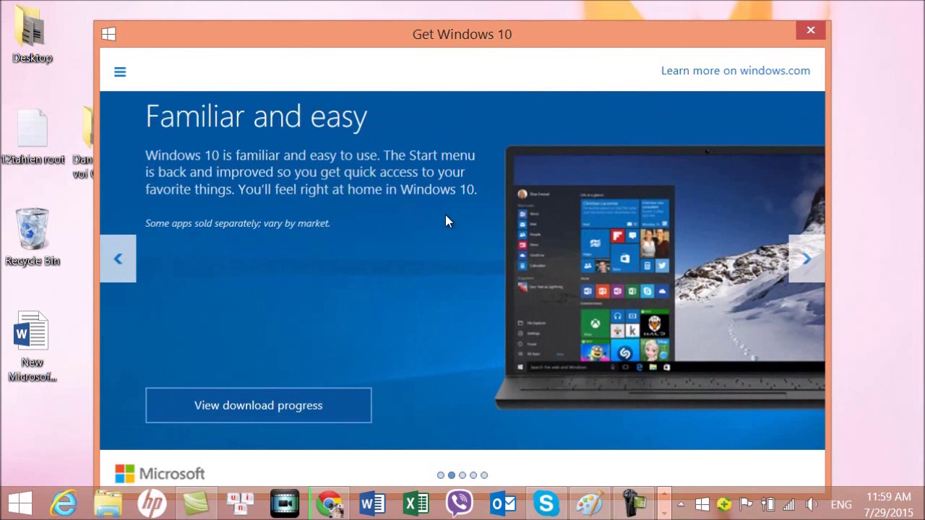
{"action": "left_click", "coordinate": [813, 262]}
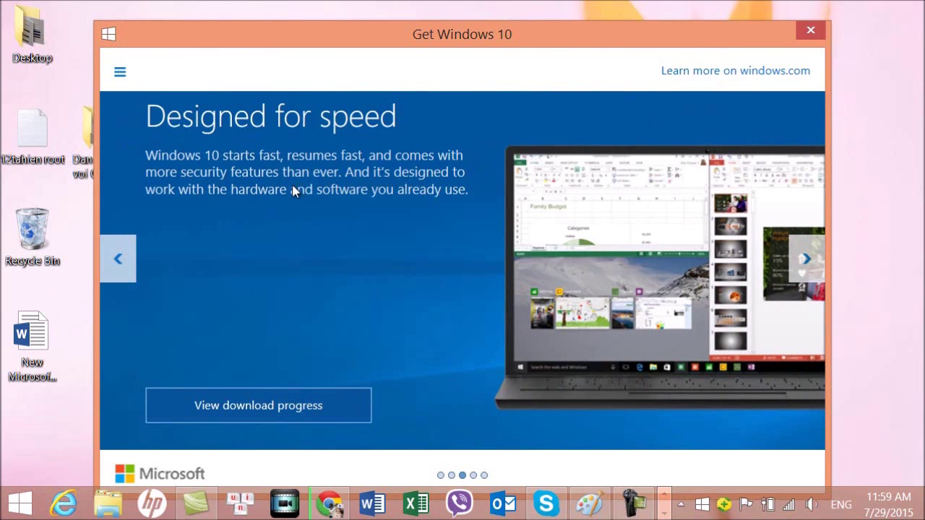
{"action": "left_click", "coordinate": [808, 258]}
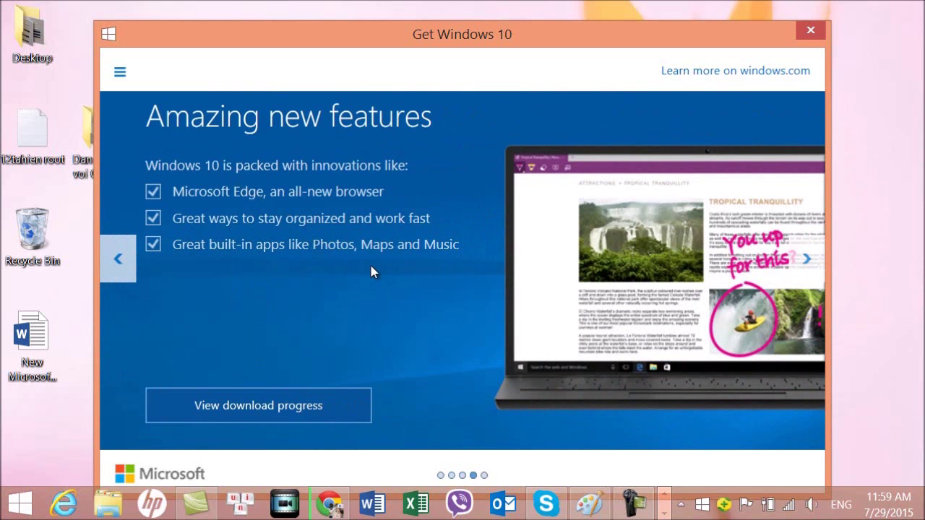
{"action": "left_click", "coordinate": [811, 268]}
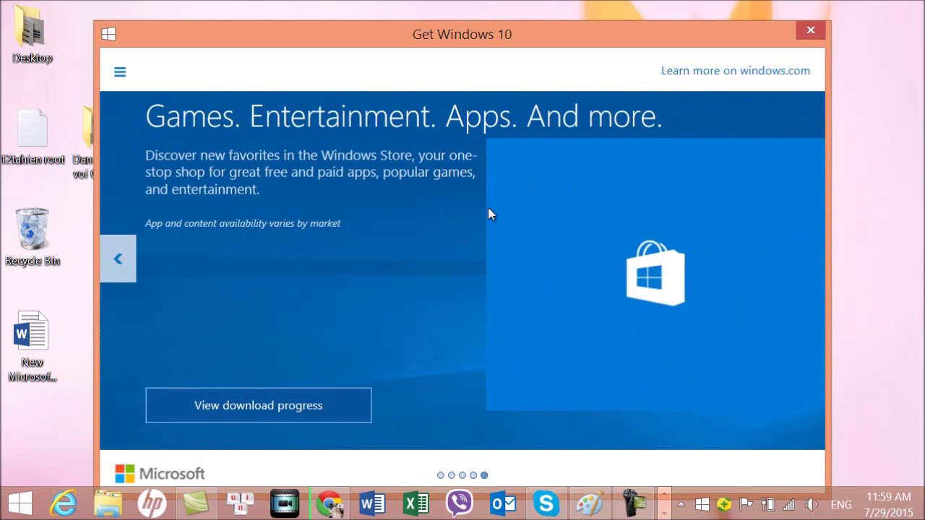
- Return to the download status slide and open the Windows 10 download progress in Windows Update
{"action": "left_click", "coordinate": [121, 264]}
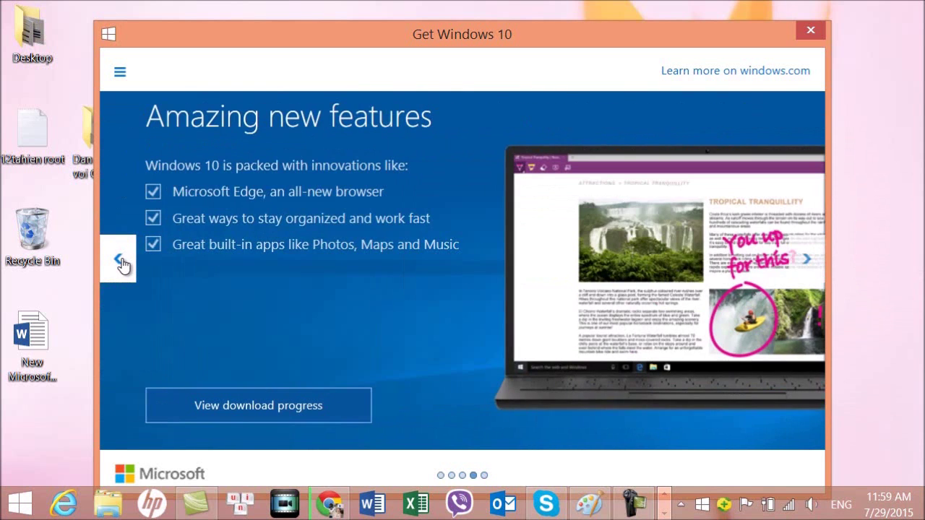
{"action": "left_click", "coordinate": [121, 263]}
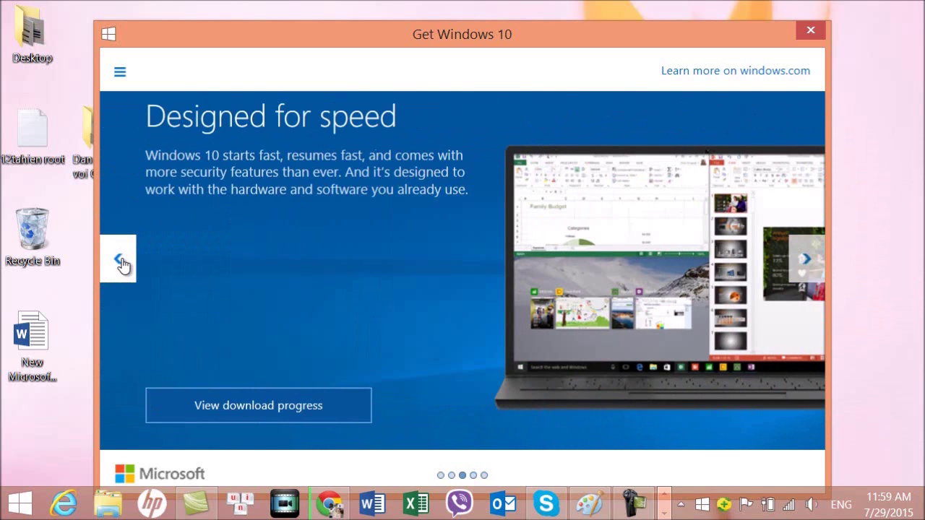
{"action": "left_click", "coordinate": [122, 263]}
{"action": "left_click", "coordinate": [121, 263]}
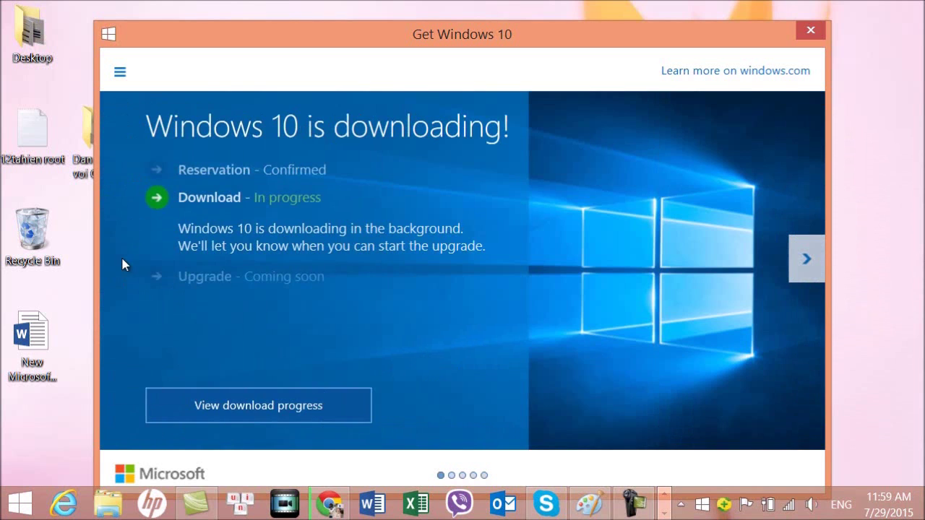
{"action": "left_click", "coordinate": [254, 407]}
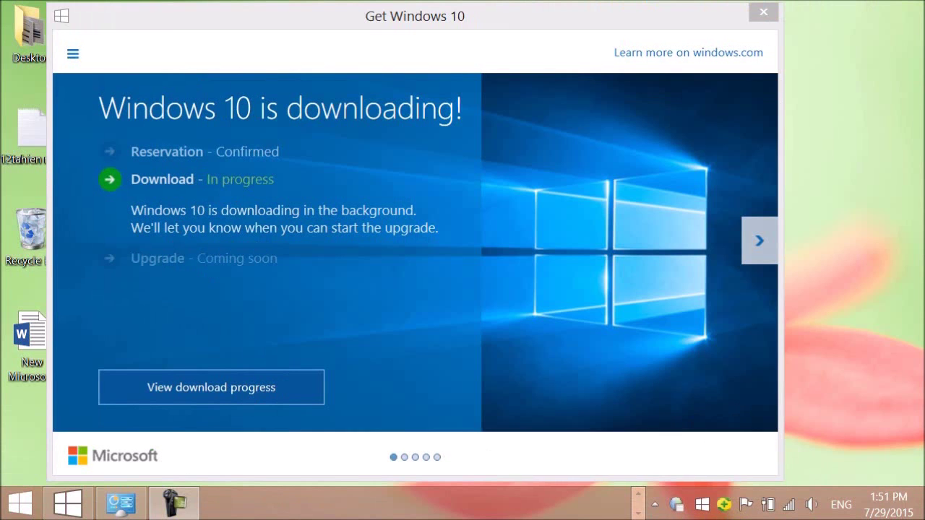
{"action": "left_click", "coordinate": [125, 508]}
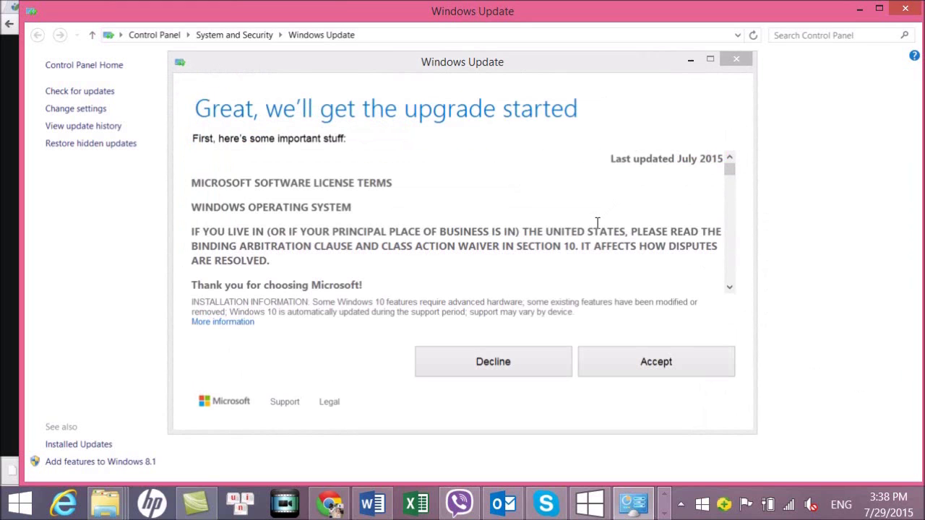
- Read the Microsoft software license terms from the beginning to the License and Device clauses under Installation and Use Rights
{"action": "left_click", "coordinate": [730, 288]}
{"action": "left_click", "coordinate": [730, 288]}
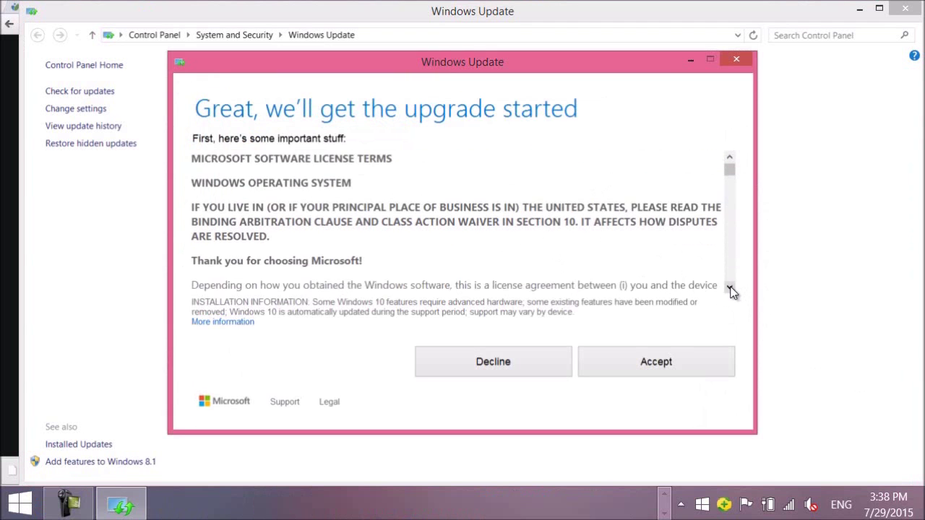
{"action": "left_click", "coordinate": [730, 287]}
{"action": "left_click", "coordinate": [730, 287]}
{"action": "left_click", "coordinate": [730, 288]}
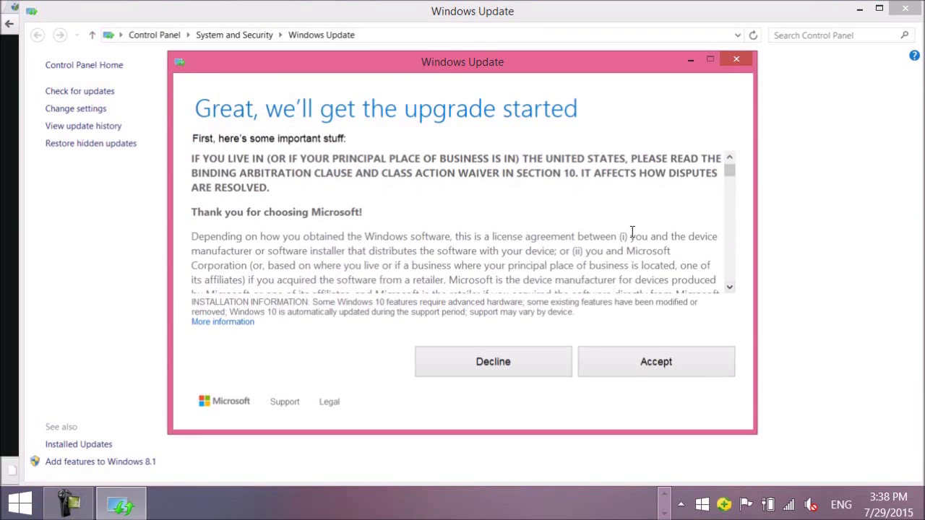
{"action": "left_click", "coordinate": [730, 287]}
{"action": "left_click_drag", "start_coordinate": [726, 171], "coordinate": [726, 172]}
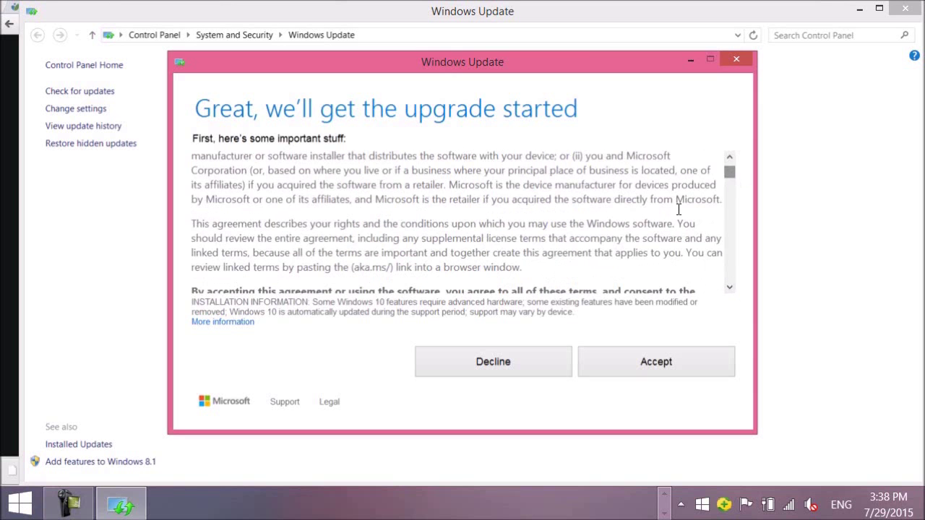
{"action": "left_click", "coordinate": [730, 287]}
{"action": "left_click", "coordinate": [730, 287]}
{"action": "left_click", "coordinate": [730, 287]}
{"action": "left_click", "coordinate": [730, 287]}
{"action": "left_click", "coordinate": [730, 287]}
{"action": "left_click", "coordinate": [730, 287]}
{"action": "left_click", "coordinate": [730, 287]}
{"action": "left_click", "coordinate": [730, 287]}
{"action": "left_click", "coordinate": [730, 287]}
{"action": "left_click", "coordinate": [730, 287]}
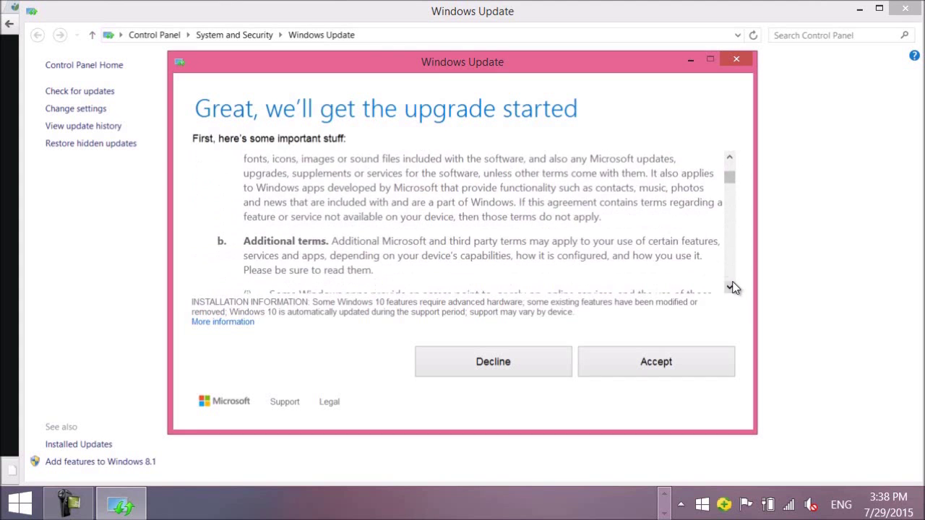
{"action": "left_click", "coordinate": [730, 287]}
{"action": "left_click", "coordinate": [730, 287]}
{"action": "left_click", "coordinate": [730, 287]}
{"action": "left_click", "coordinate": [730, 287]}
{"action": "left_click", "coordinate": [730, 287]}
{"action": "left_click", "coordinate": [730, 287]}
{"action": "left_click", "coordinate": [730, 287]}
{"action": "left_click", "coordinate": [730, 287]}
{"action": "left_click", "coordinate": [730, 287]}
{"action": "left_click", "coordinate": [730, 287]}
{"action": "left_click", "coordinate": [730, 287]}
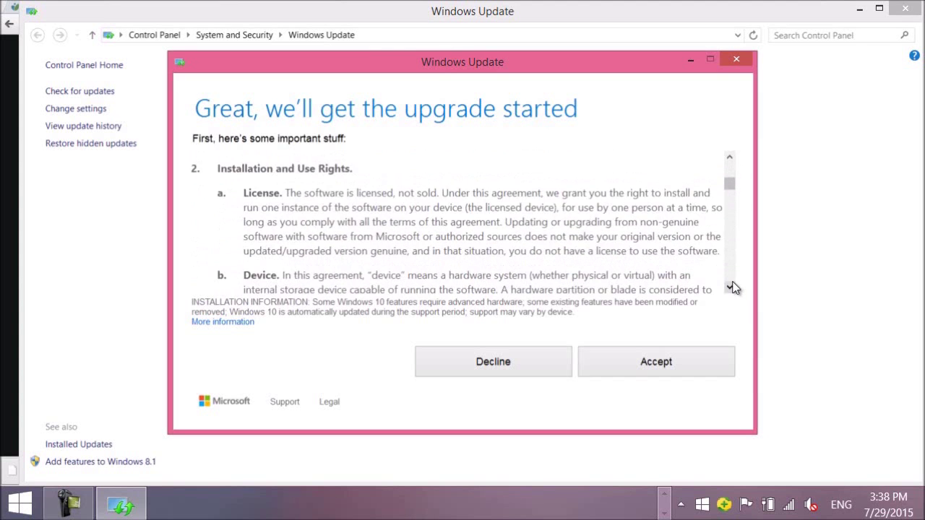
{"action": "left_click", "coordinate": [731, 287]}
{"action": "left_click", "coordinate": [731, 287]}
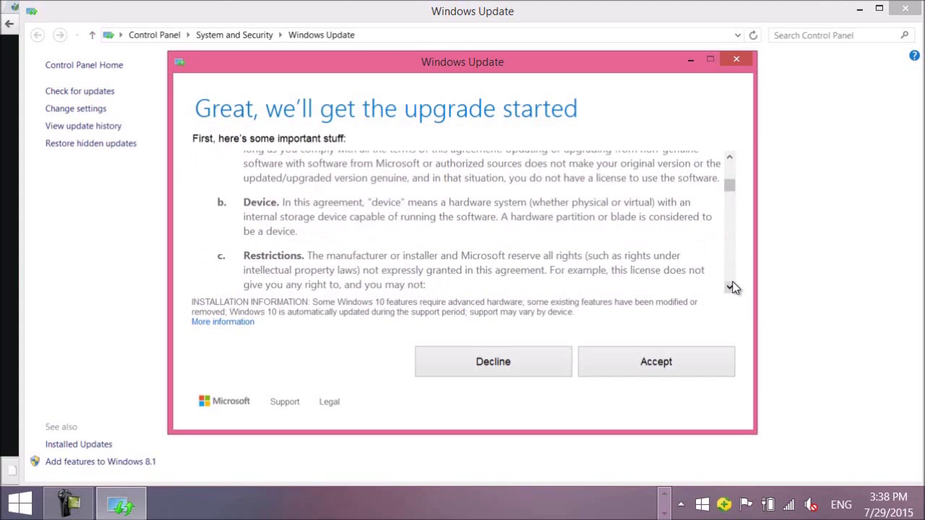
{"action": "left_click", "coordinate": [730, 159]}
{"action": "left_click", "coordinate": [730, 159]}
{"action": "left_click", "coordinate": [730, 159]}
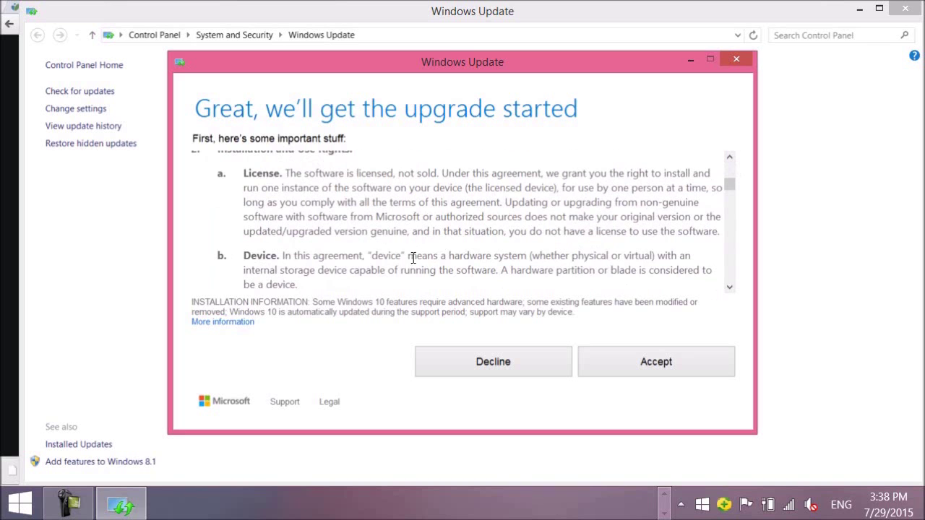
- Read the Restrictions clause under Installation and Use Rights up to the Multi use scenarios clause
{"action": "left_click", "coordinate": [730, 287]}
{"action": "left_click", "coordinate": [731, 289]}
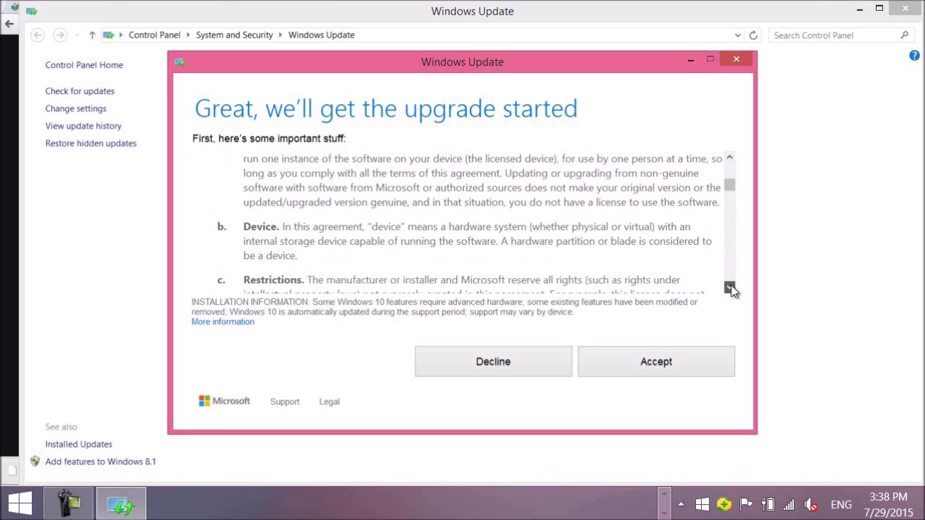
{"action": "left_click", "coordinate": [730, 288]}
{"action": "left_click", "coordinate": [730, 287]}
{"action": "left_click", "coordinate": [730, 287]}
{"action": "left_click", "coordinate": [731, 288]}
{"action": "left_click", "coordinate": [730, 288]}
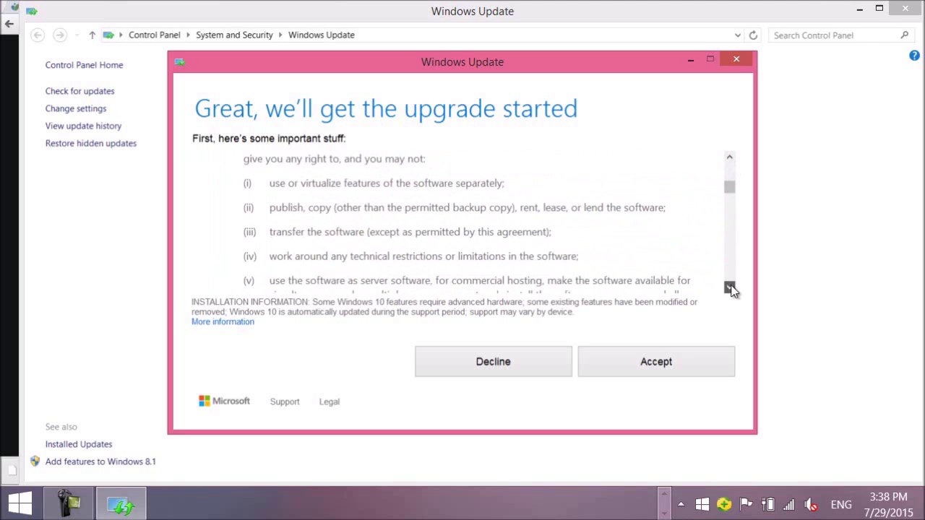
{"action": "left_click", "coordinate": [730, 288]}
{"action": "left_click", "coordinate": [730, 288]}
{"action": "left_click", "coordinate": [730, 288]}
{"action": "left_click", "coordinate": [730, 288]}
{"action": "left_click", "coordinate": [730, 288]}
{"action": "left_click", "coordinate": [730, 288]}
{"action": "left_click", "coordinate": [730, 288]}
{"action": "left_click", "coordinate": [730, 287]}
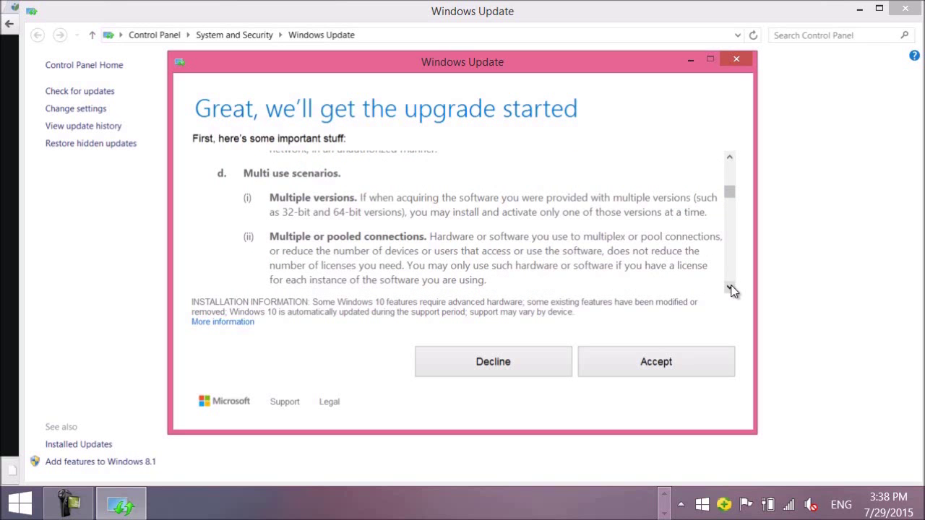
- Read the Multi use scenarios and Backup copy clauses up to the Privacy; Consent to Use of Data section
{"action": "left_click", "coordinate": [730, 288]}
{"action": "left_click", "coordinate": [730, 287]}
{"action": "left_click", "coordinate": [730, 288]}
{"action": "left_click", "coordinate": [730, 287]}
{"action": "left_click", "coordinate": [730, 288]}
{"action": "left_click", "coordinate": [730, 288]}
{"action": "left_click", "coordinate": [730, 287]}
{"action": "left_click", "coordinate": [730, 288]}
{"action": "left_click", "coordinate": [730, 287]}
{"action": "left_click", "coordinate": [730, 288]}
{"action": "left_click", "coordinate": [730, 288]}
{"action": "left_click", "coordinate": [730, 288]}
{"action": "left_click", "coordinate": [730, 288]}
{"action": "left_click", "coordinate": [730, 288]}
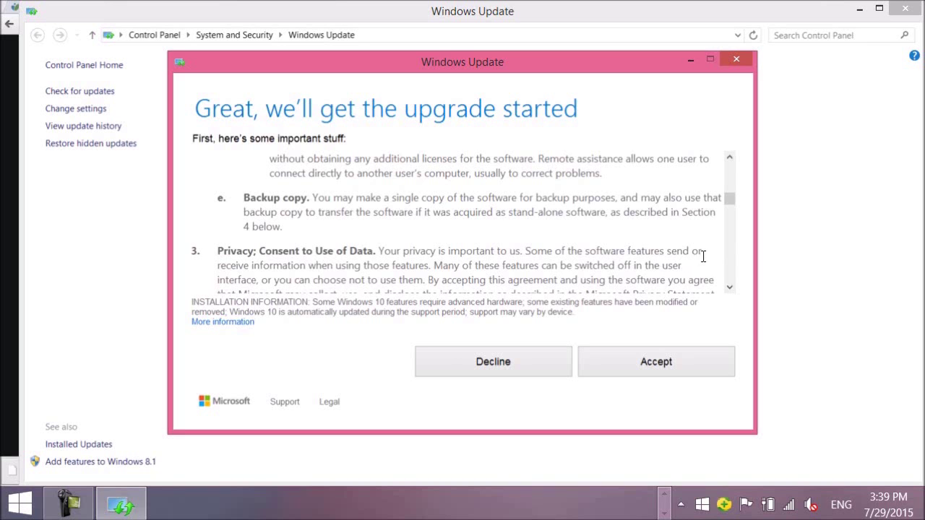
- Read the Privacy and Transfer sections, including the clauses on preinstalled and stand-alone software
{"action": "left_click", "coordinate": [730, 288]}
{"action": "left_click", "coordinate": [731, 288]}
{"action": "left_click", "coordinate": [730, 288]}
{"action": "left_click", "coordinate": [730, 288]}
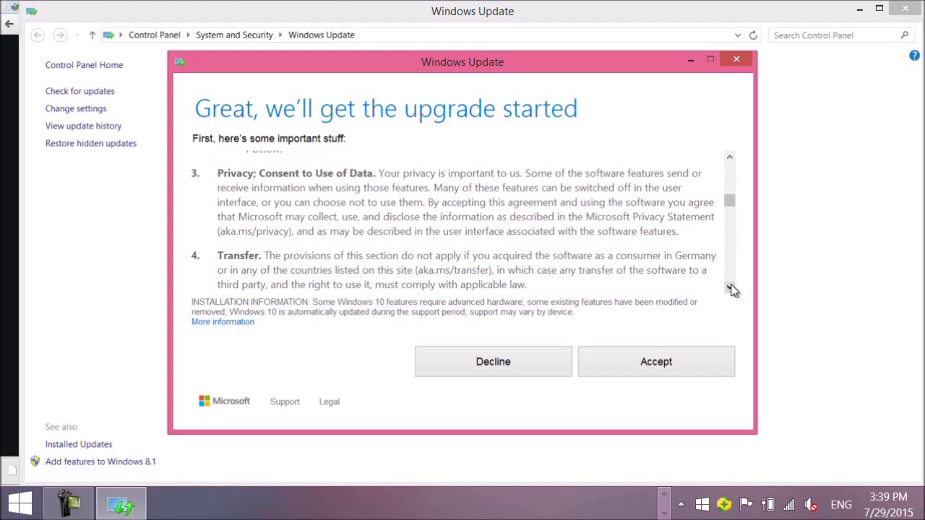
{"action": "left_click", "coordinate": [730, 287]}
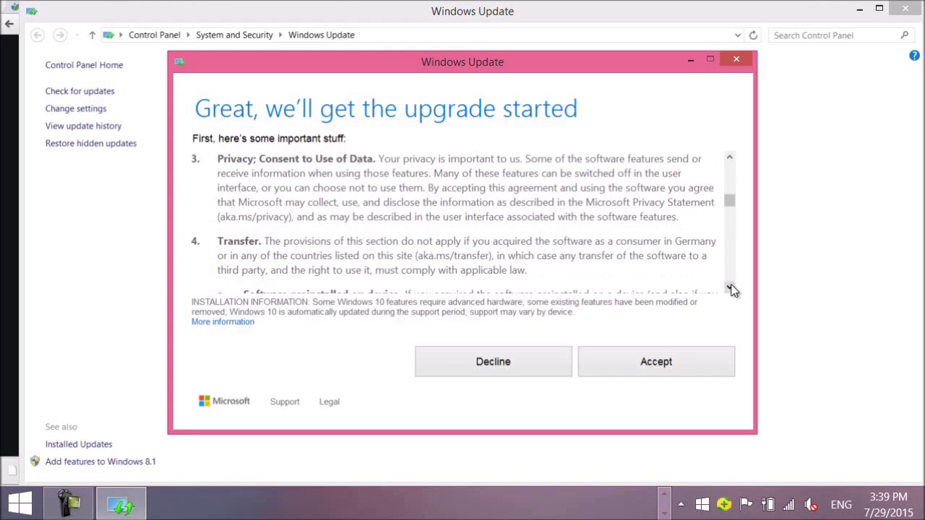
{"action": "left_click", "coordinate": [730, 287]}
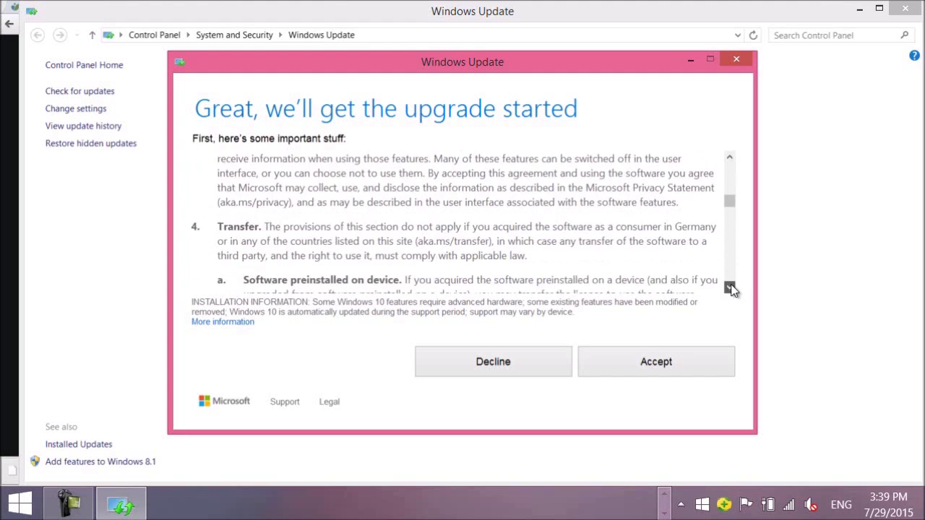
{"action": "left_click", "coordinate": [731, 288]}
{"action": "left_click", "coordinate": [731, 288]}
{"action": "left_click", "coordinate": [730, 288]}
{"action": "left_click", "coordinate": [730, 288]}
{"action": "left_click", "coordinate": [730, 288]}
{"action": "left_click", "coordinate": [730, 288]}
{"action": "left_click", "coordinate": [730, 287]}
{"action": "left_click", "coordinate": [730, 288]}
{"action": "left_click", "coordinate": [730, 288]}
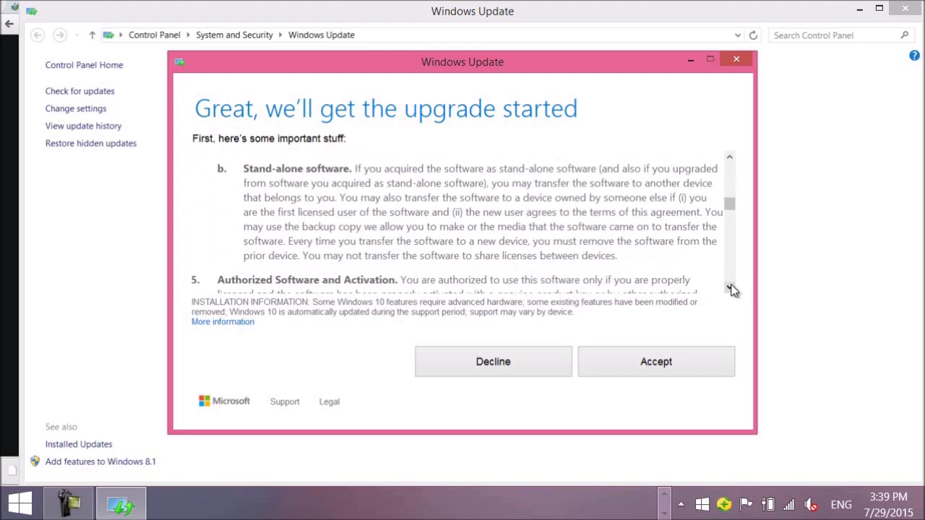
- Read the Authorized Software and Activation section and continue to the Updates section
{"action": "left_click", "coordinate": [730, 288]}
{"action": "left_click", "coordinate": [731, 288]}
{"action": "left_click", "coordinate": [731, 288]}
{"action": "left_click", "coordinate": [730, 288]}
{"action": "left_click", "coordinate": [730, 288]}
{"action": "left_click", "coordinate": [730, 288]}
{"action": "left_click", "coordinate": [730, 287]}
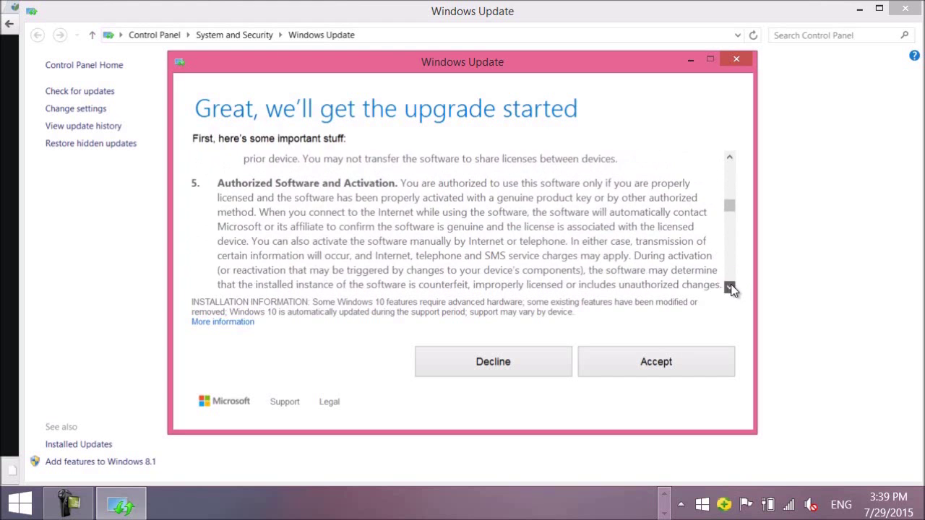
{"action": "left_click", "coordinate": [730, 288]}
{"action": "left_click", "coordinate": [730, 287]}
{"action": "left_click", "coordinate": [730, 287]}
{"action": "left_click", "coordinate": [730, 288]}
{"action": "left_click", "coordinate": [730, 288]}
{"action": "left_click", "coordinate": [730, 288]}
{"action": "left_click", "coordinate": [730, 288]}
{"action": "left_click", "coordinate": [731, 288]}
{"action": "left_click", "coordinate": [730, 288]}
{"action": "left_click", "coordinate": [730, 287]}
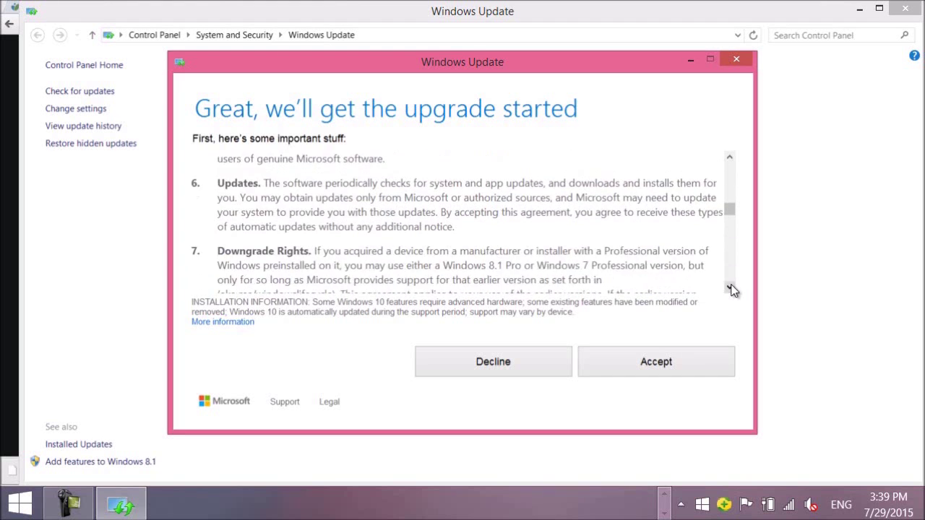
- Read the license terms from Downgrade Rights through export restrictions and the support and refund clauses to section 10
{"action": "left_click", "coordinate": [731, 288]}
{"action": "left_click", "coordinate": [730, 288]}
{"action": "left_click", "coordinate": [730, 287]}
{"action": "left_click", "coordinate": [730, 287]}
{"action": "left_click", "coordinate": [731, 288]}
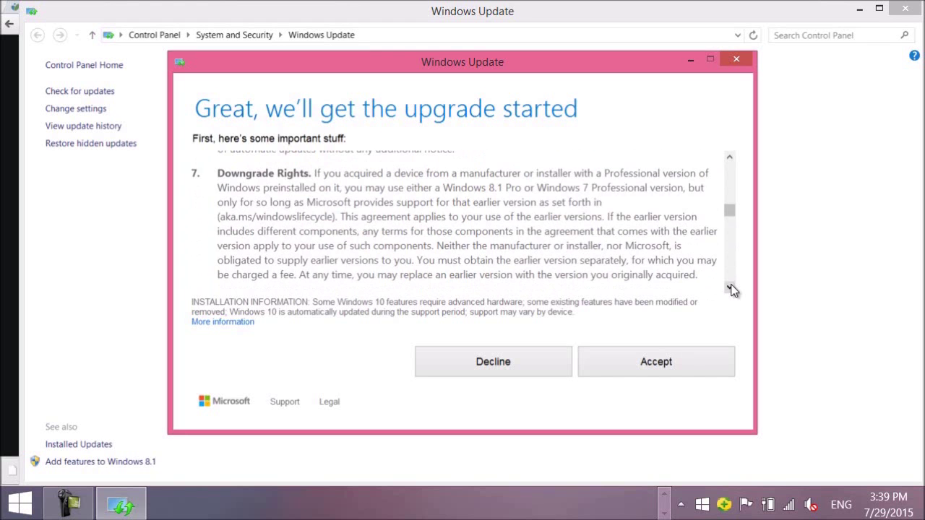
{"action": "left_click", "coordinate": [729, 287]}
{"action": "scroll", "coordinate": [731, 289], "scroll_direction": "down", "scroll_amount": 5}
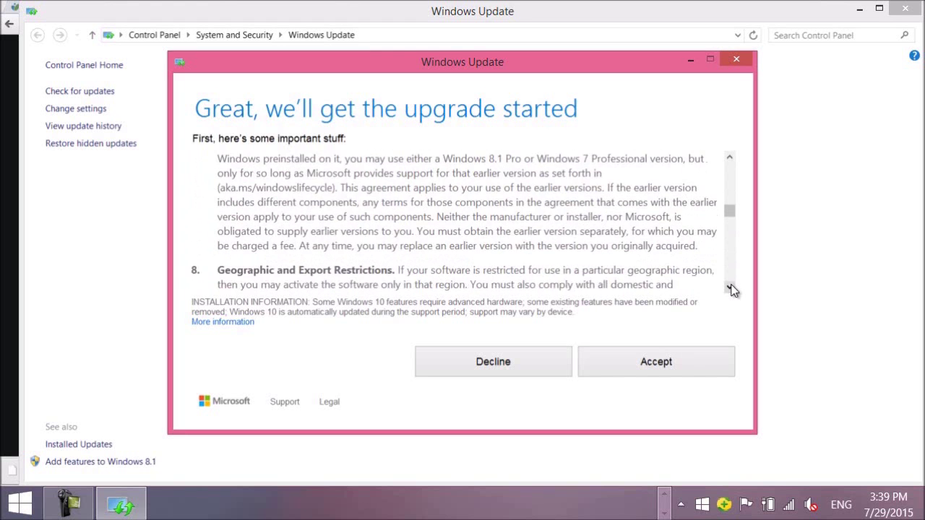
{"action": "left_click", "coordinate": [730, 288]}
{"action": "left_click", "coordinate": [729, 288]}
{"action": "left_click", "coordinate": [730, 287]}
{"action": "left_click", "coordinate": [729, 287]}
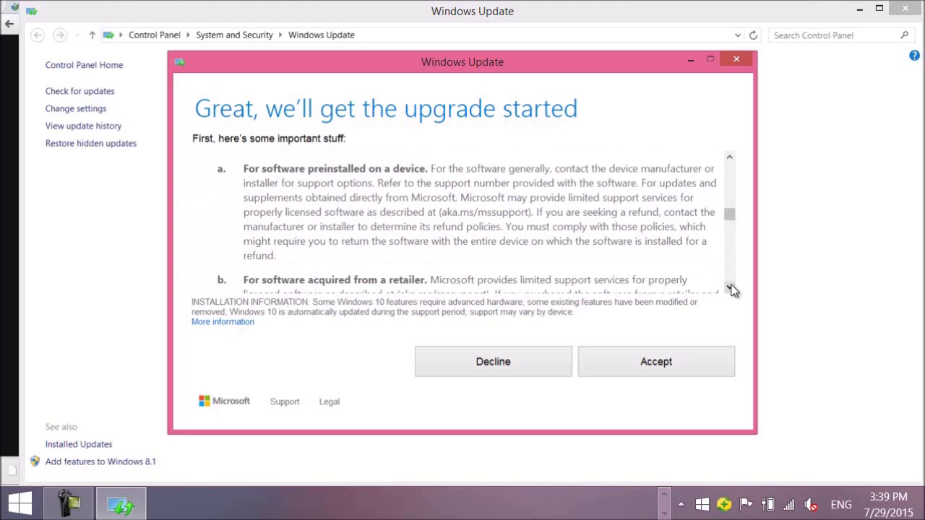
{"action": "left_click", "coordinate": [729, 287]}
{"action": "left_click_drag", "start_coordinate": [730, 288], "coordinate": [730, 288]}
{"action": "left_click", "coordinate": [730, 287]}
{"action": "left_click", "coordinate": [730, 288]}
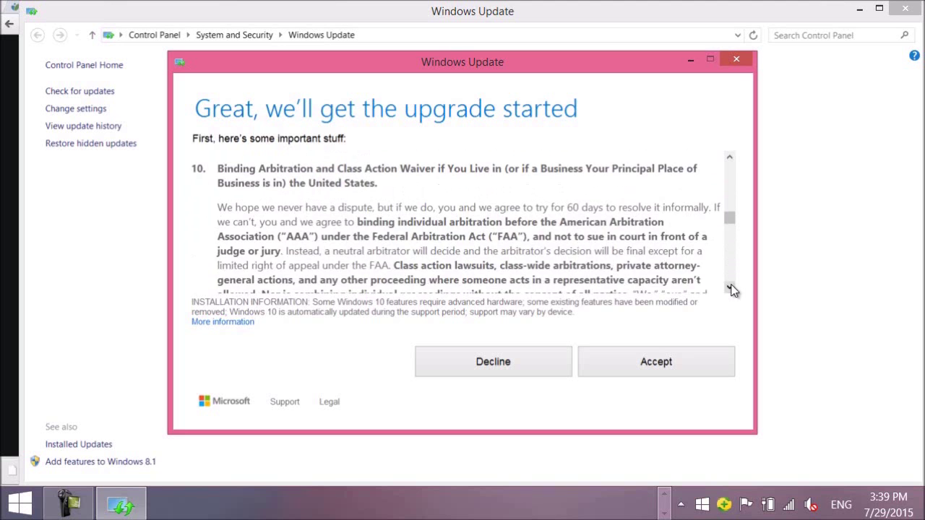
- Read the Binding Arbitration and Class Action Waiver section from its introduction to the small claims court option
{"action": "left_click", "coordinate": [730, 288]}
{"action": "left_click", "coordinate": [729, 288]}
{"action": "left_click", "coordinate": [729, 288]}
{"action": "left_click", "coordinate": [729, 287]}
{"action": "left_click", "coordinate": [729, 288]}
{"action": "left_click", "coordinate": [730, 288]}
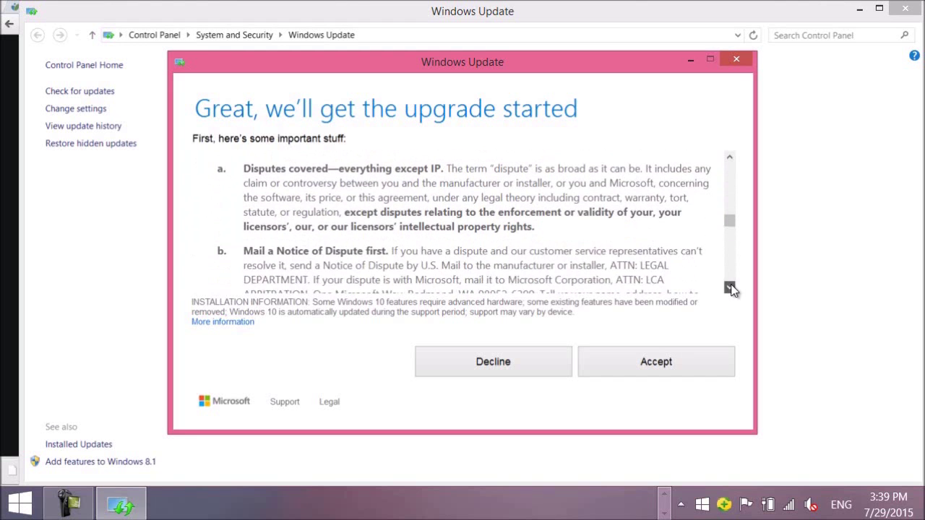
{"action": "left_click", "coordinate": [729, 287]}
{"action": "left_click", "coordinate": [729, 287]}
{"action": "left_click", "coordinate": [730, 287]}
{"action": "left_click", "coordinate": [730, 287]}
{"action": "left_click", "coordinate": [729, 288]}
{"action": "left_click", "coordinate": [729, 288]}
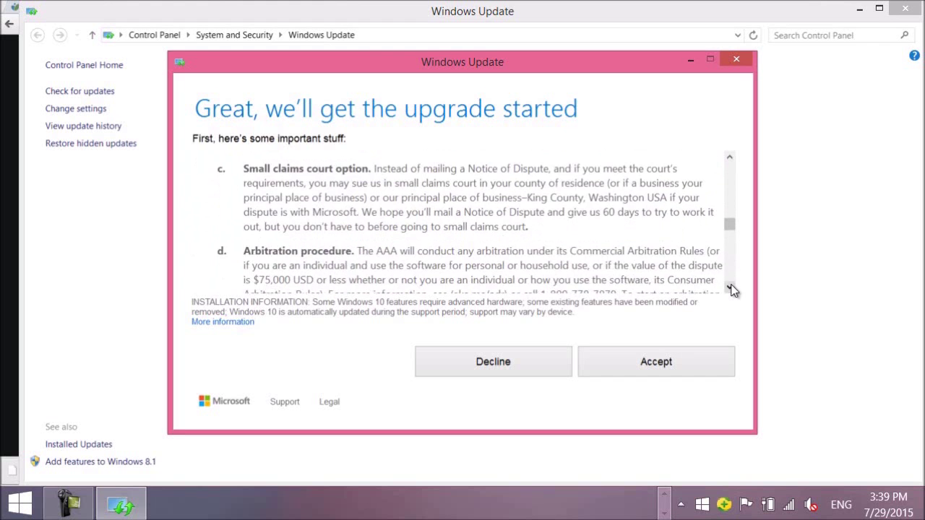
- Read the arbitration clauses from Arbitration procedure through the dispute amounts to Severability
{"action": "left_click", "coordinate": [729, 287]}
{"action": "left_click", "coordinate": [729, 287]}
{"action": "left_click", "coordinate": [730, 288]}
{"action": "left_click", "coordinate": [729, 287]}
{"action": "left_click", "coordinate": [729, 288]}
{"action": "left_click", "coordinate": [729, 288]}
{"action": "left_click", "coordinate": [729, 287]}
{"action": "left_click", "coordinate": [730, 287]}
{"action": "left_click", "coordinate": [730, 288]}
{"action": "left_click", "coordinate": [729, 288]}
{"action": "left_click", "coordinate": [729, 288]}
{"action": "left_click", "coordinate": [729, 288]}
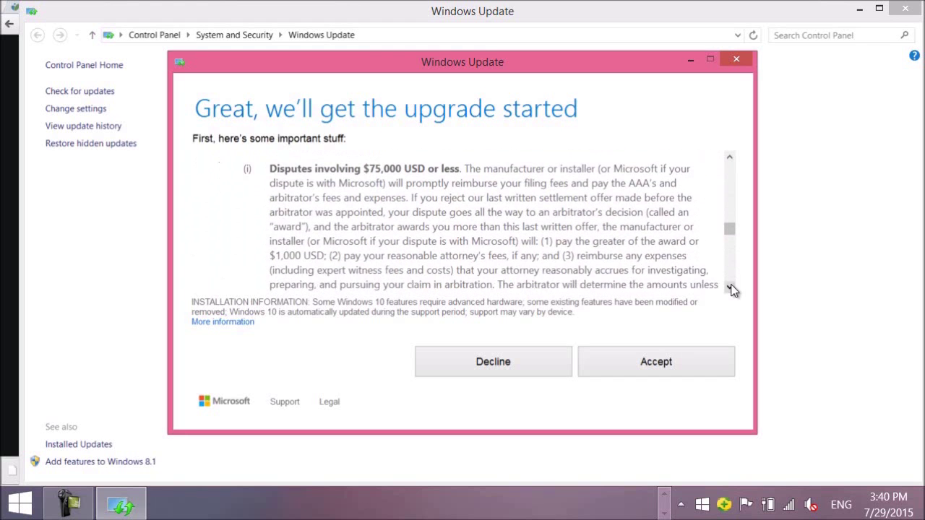
{"action": "left_click", "coordinate": [729, 288]}
{"action": "left_click", "coordinate": [729, 287]}
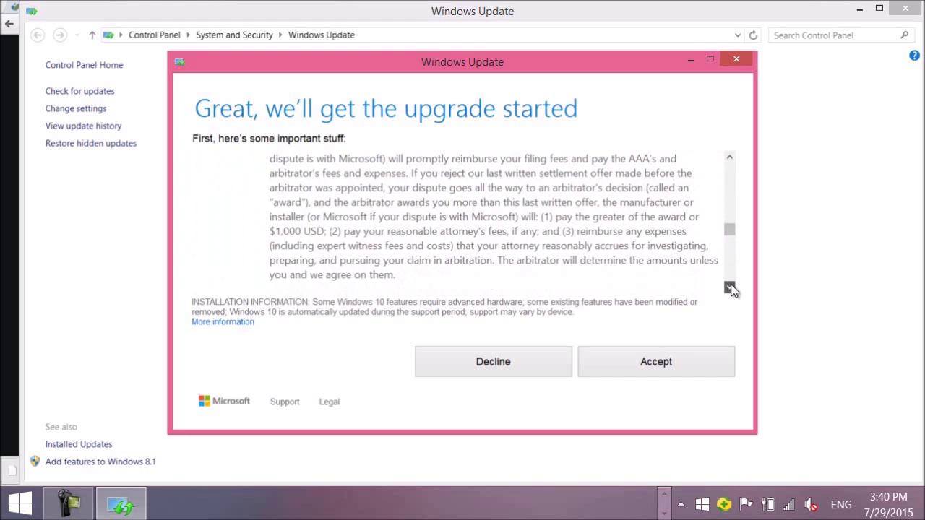
{"action": "left_click", "coordinate": [730, 288]}
{"action": "left_click", "coordinate": [729, 288]}
{"action": "left_click", "coordinate": [730, 288]}
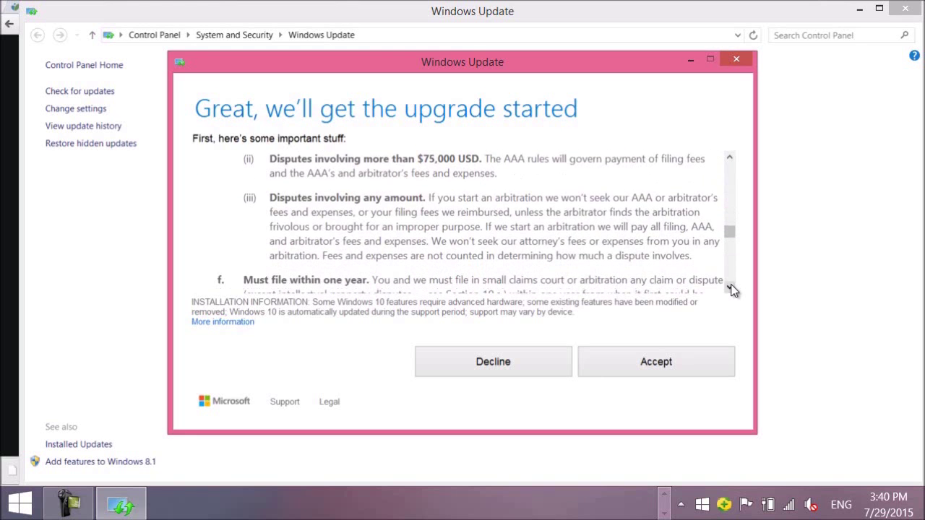
{"action": "left_click", "coordinate": [729, 288]}
{"action": "left_click", "coordinate": [729, 288]}
{"action": "left_click", "coordinate": [729, 288]}
{"action": "left_click", "coordinate": [730, 288]}
{"action": "left_click", "coordinate": [729, 287]}
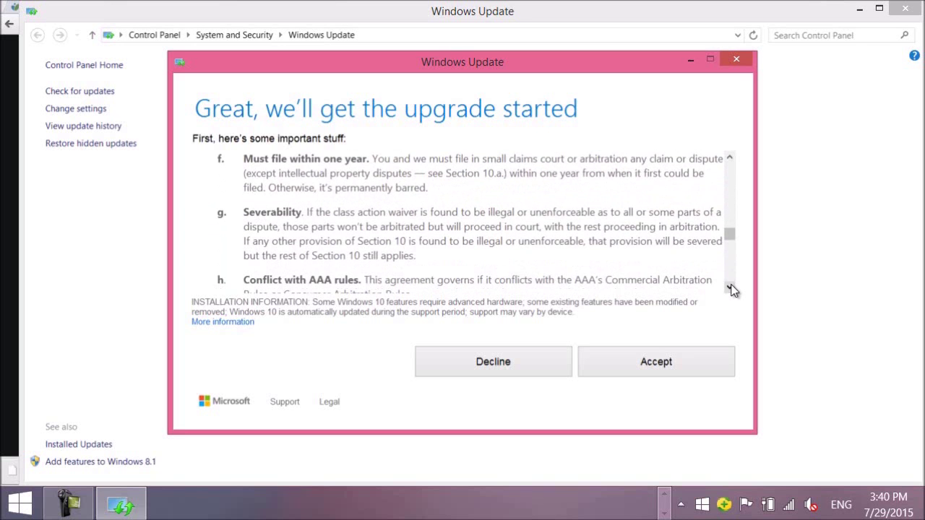
- Read on from the Severability clause to section 12, Consumer Rights, Regional Variations
{"action": "left_click", "coordinate": [729, 288]}
{"action": "left_click", "coordinate": [729, 288]}
{"action": "left_click", "coordinate": [729, 288]}
{"action": "left_click", "coordinate": [729, 288]}
{"action": "left_click", "coordinate": [729, 288]}
{"action": "left_click", "coordinate": [729, 288]}
{"action": "left_click", "coordinate": [729, 288]}
{"action": "left_click", "coordinate": [730, 287]}
{"action": "left_click", "coordinate": [729, 288]}
{"action": "left_click", "coordinate": [729, 287]}
{"action": "left_click", "coordinate": [729, 288]}
{"action": "left_click", "coordinate": [730, 287]}
{"action": "left_click", "coordinate": [729, 288]}
{"action": "left_click", "coordinate": [729, 288]}
{"action": "left_click", "coordinate": [730, 288]}
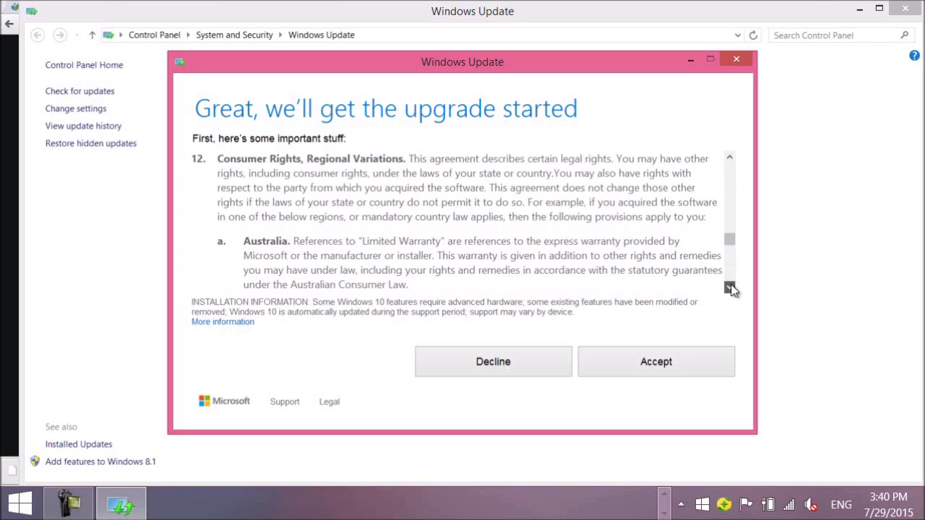
- Read the regional variations for Australia, the European Union, Germany and Austria, and other regions up to Additional Notices
{"action": "left_click", "coordinate": [729, 288]}
{"action": "left_click", "coordinate": [729, 288]}
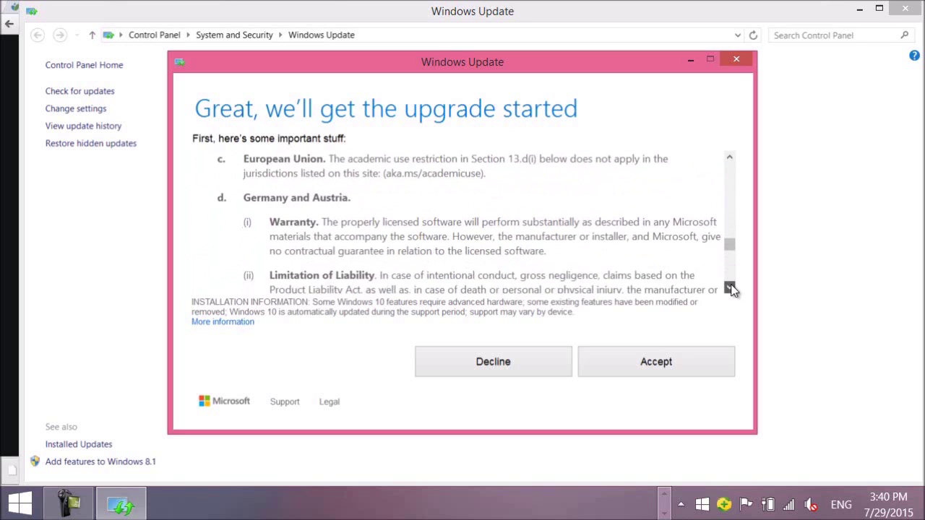
{"action": "left_click", "coordinate": [730, 288]}
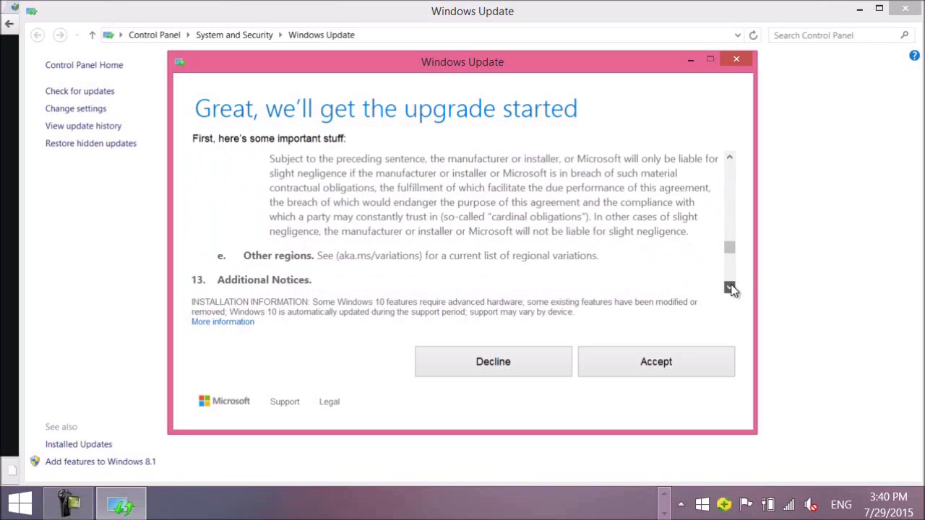
{"action": "left_click", "coordinate": [730, 288]}
{"action": "left_click", "coordinate": [729, 288]}
{"action": "left_click", "coordinate": [729, 288]}
{"action": "left_click", "coordinate": [729, 288]}
{"action": "left_click", "coordinate": [730, 287]}
{"action": "left_click", "coordinate": [729, 288]}
{"action": "left_click", "coordinate": [729, 288]}
{"action": "left_click", "coordinate": [730, 288]}
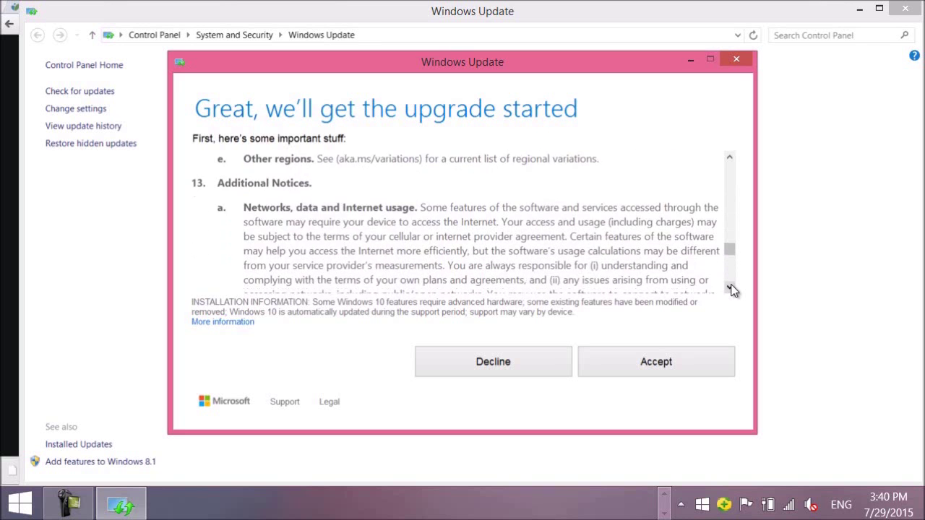
- Read the Additional Notices clauses and continue to the list of linked notices and binding terms
{"action": "left_click", "coordinate": [730, 288]}
{"action": "left_click", "coordinate": [730, 288]}
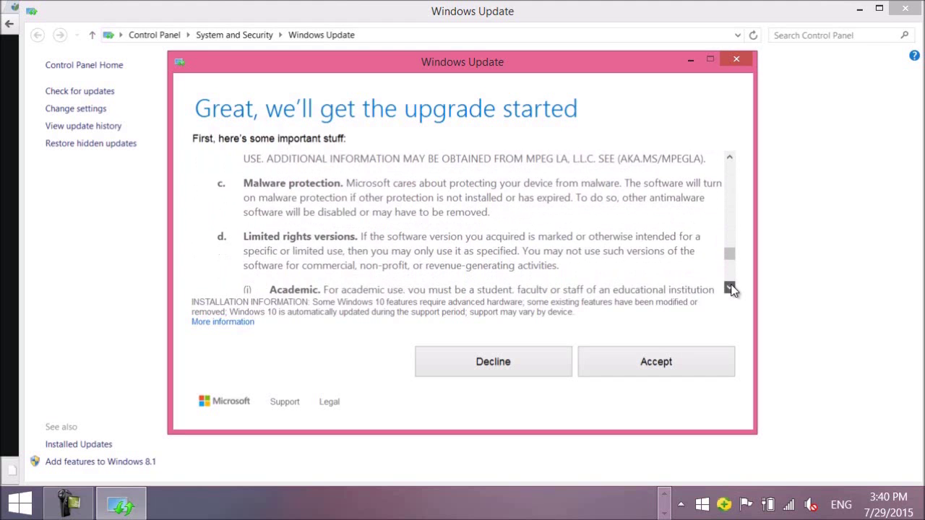
{"action": "left_click", "coordinate": [729, 288]}
{"action": "left_click", "coordinate": [730, 288]}
{"action": "left_click", "coordinate": [730, 288]}
{"action": "left_click", "coordinate": [729, 288]}
{"action": "left_click", "coordinate": [730, 288]}
{"action": "left_click", "coordinate": [730, 288]}
{"action": "left_click", "coordinate": [730, 287]}
{"action": "left_click", "coordinate": [730, 288]}
{"action": "scroll", "coordinate": [731, 289], "scroll_direction": "down", "scroll_amount": 3}
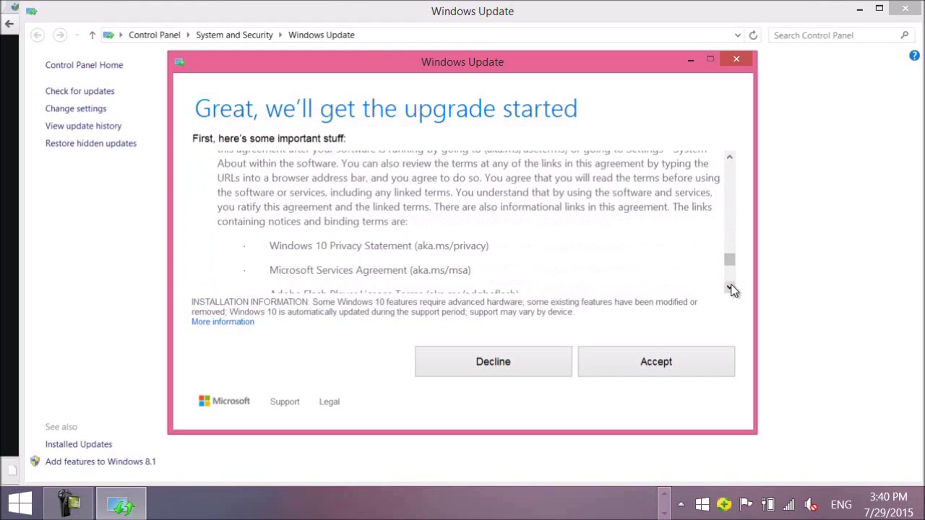
{"action": "scroll", "coordinate": [732, 290], "scroll_direction": "down", "scroll_amount": 1}
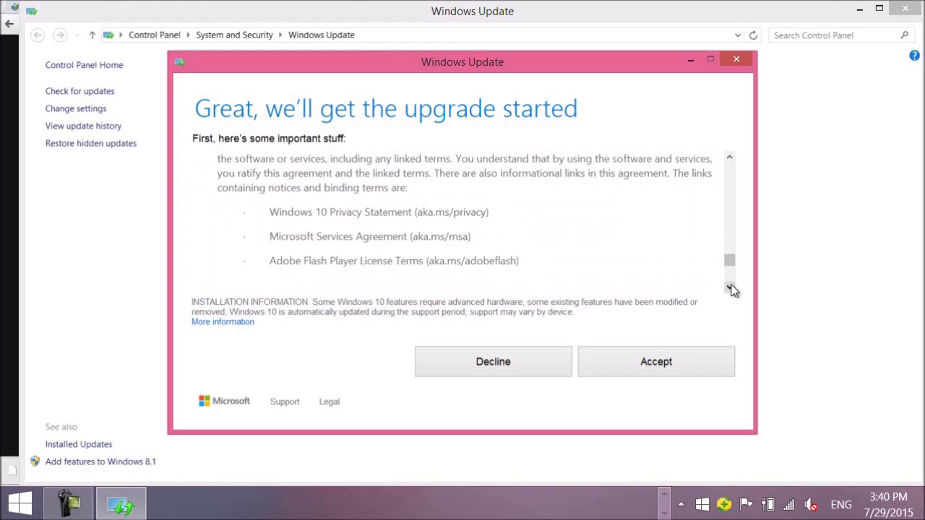
- Read the limited warranty, damage exclusions and regional warranty contacts to the end of the license terms
{"action": "scroll", "coordinate": [731, 289], "scroll_direction": "down", "scroll_amount": 5}
{"action": "scroll", "coordinate": [732, 289], "scroll_direction": "down", "scroll_amount": 3}
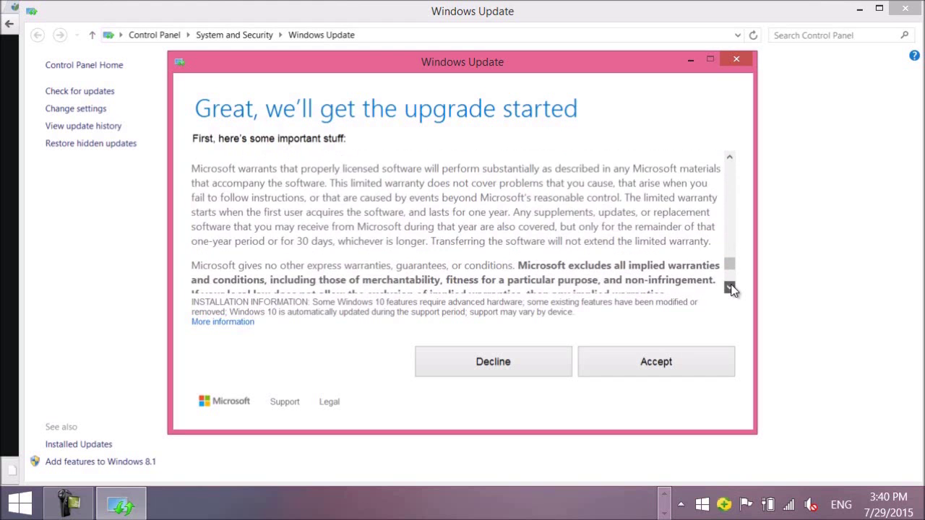
{"action": "scroll", "coordinate": [731, 289], "scroll_direction": "down", "scroll_amount": 8}
{"action": "scroll", "coordinate": [731, 289], "scroll_direction": "down", "scroll_amount": 4}
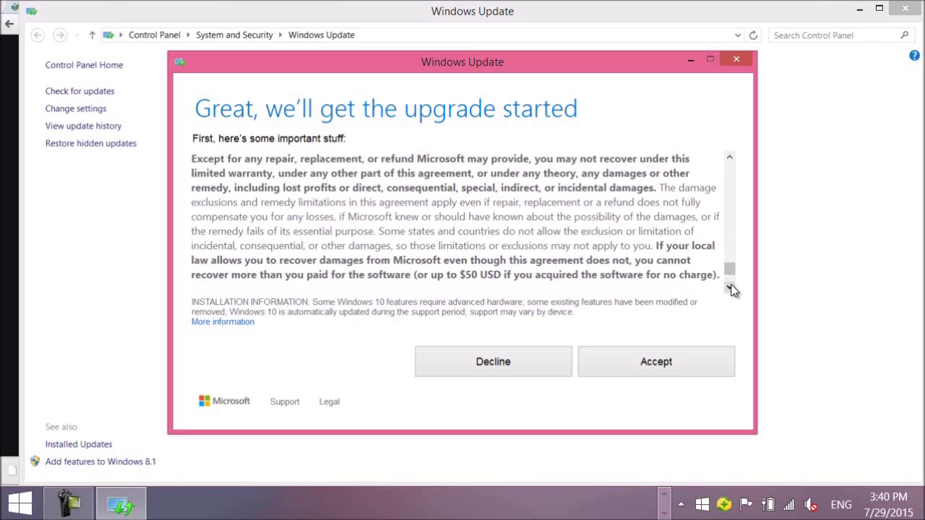
{"action": "scroll", "coordinate": [732, 289], "scroll_direction": "down", "scroll_amount": 8}
{"action": "scroll", "coordinate": [732, 289], "scroll_direction": "down", "scroll_amount": 2}
{"action": "scroll", "coordinate": [732, 289], "scroll_direction": "down", "scroll_amount": 1}
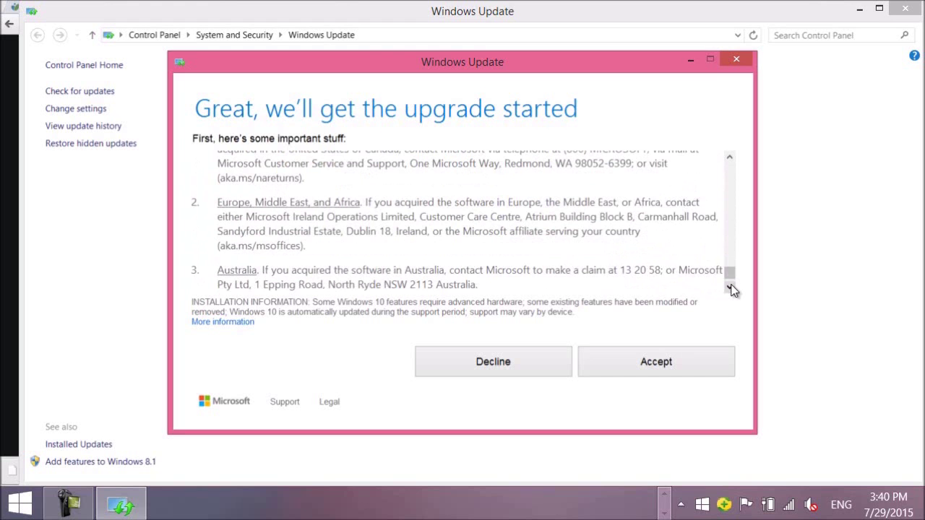
{"action": "scroll", "coordinate": [731, 289], "scroll_direction": "down", "scroll_amount": 3}
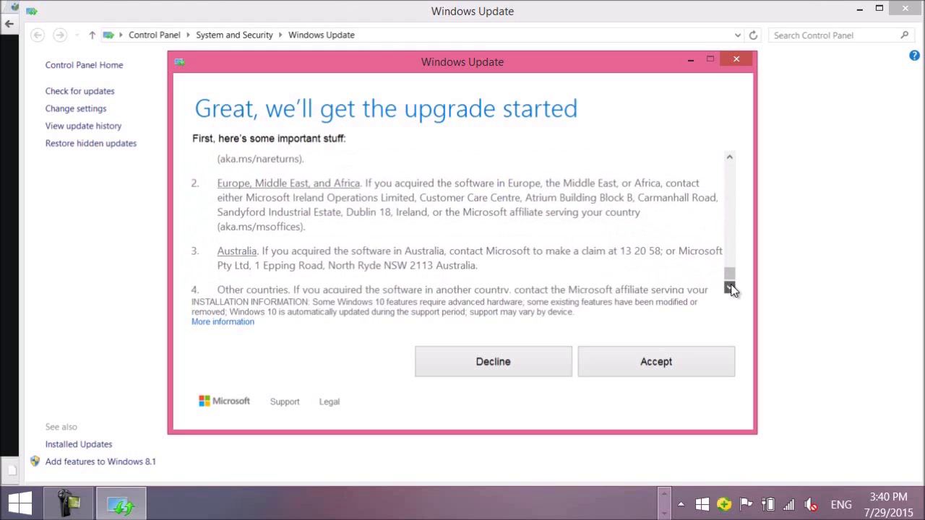
{"action": "scroll", "coordinate": [731, 289], "scroll_direction": "down", "scroll_amount": 2}
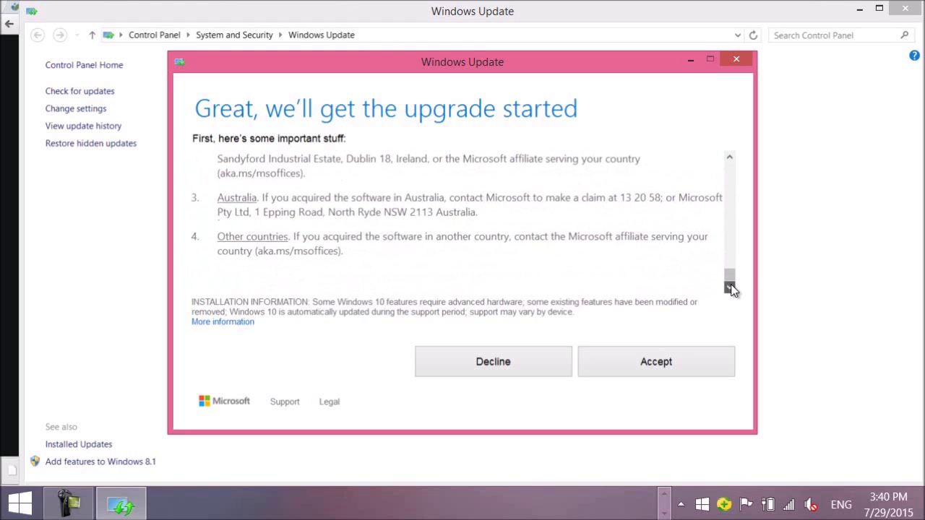
- Accept the license terms and start the Windows 10 upgrade immediately instead of scheduling it
{"action": "left_click", "coordinate": [656, 360]}
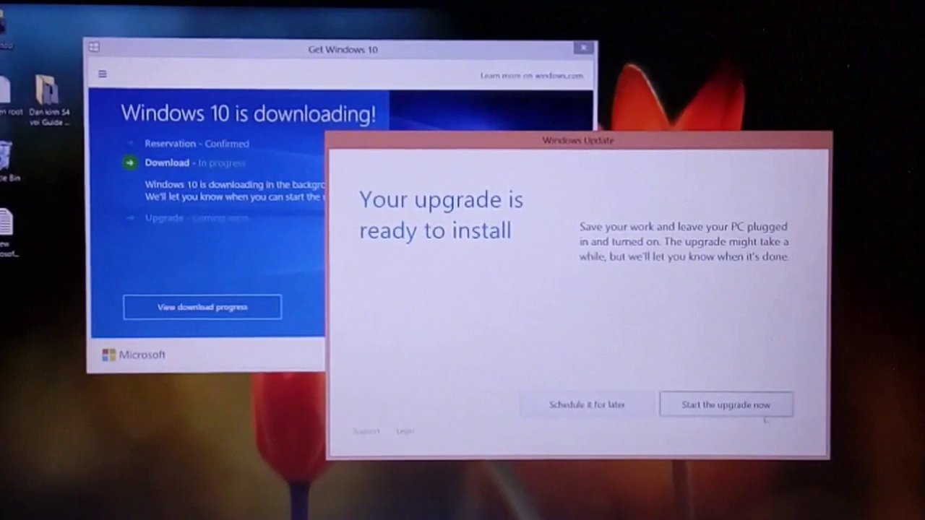
{"action": "left_click", "coordinate": [753, 409]}
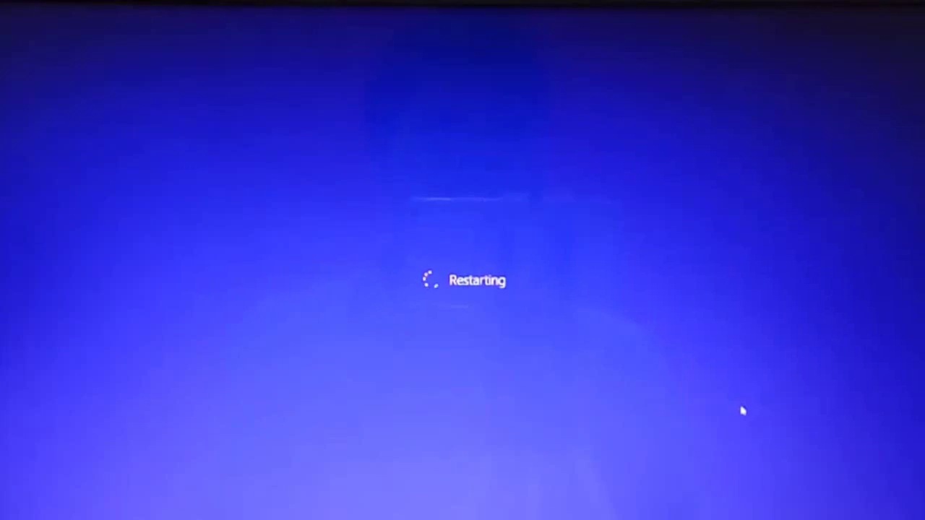